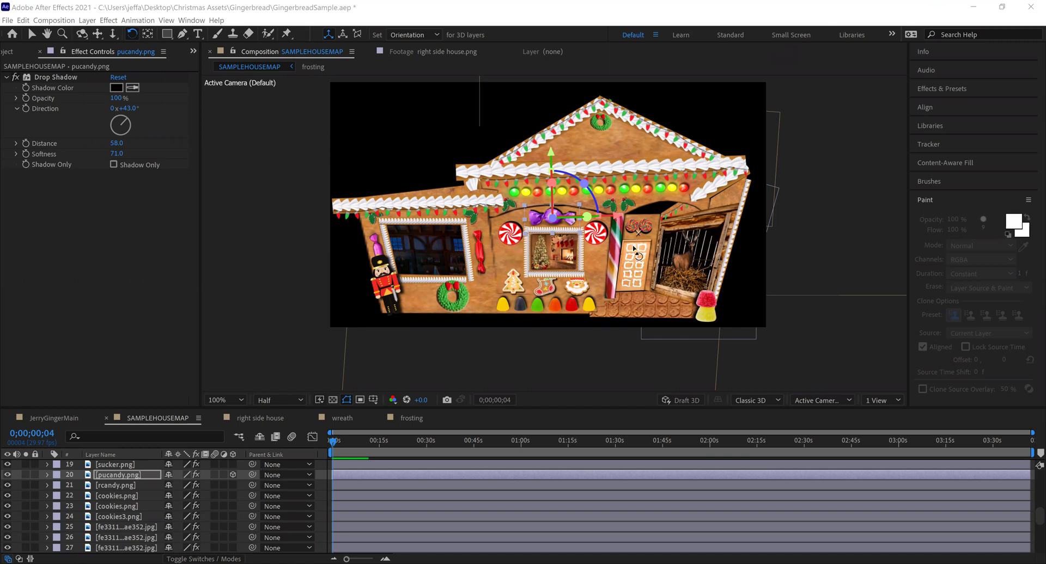
Step: Select the deerloft layer, then preview the animation and stop it at 0;00;09;21
left_click(420, 299)
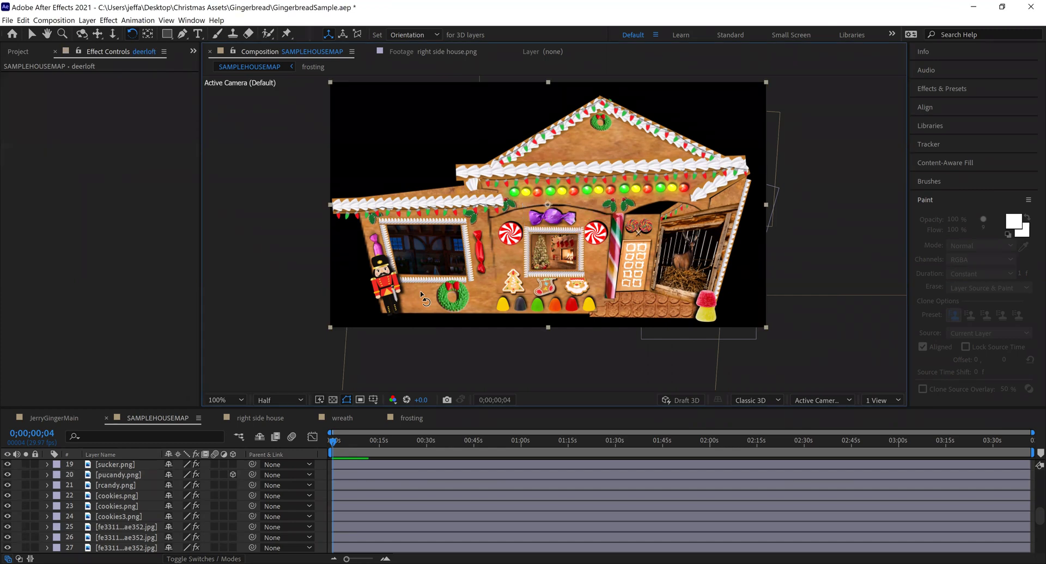
key("v")
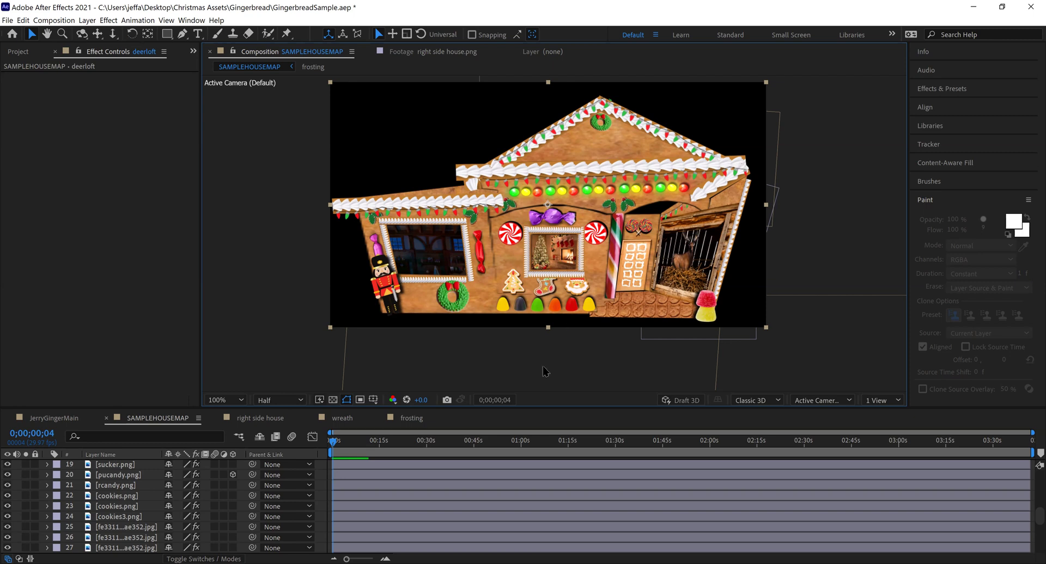
key("space")
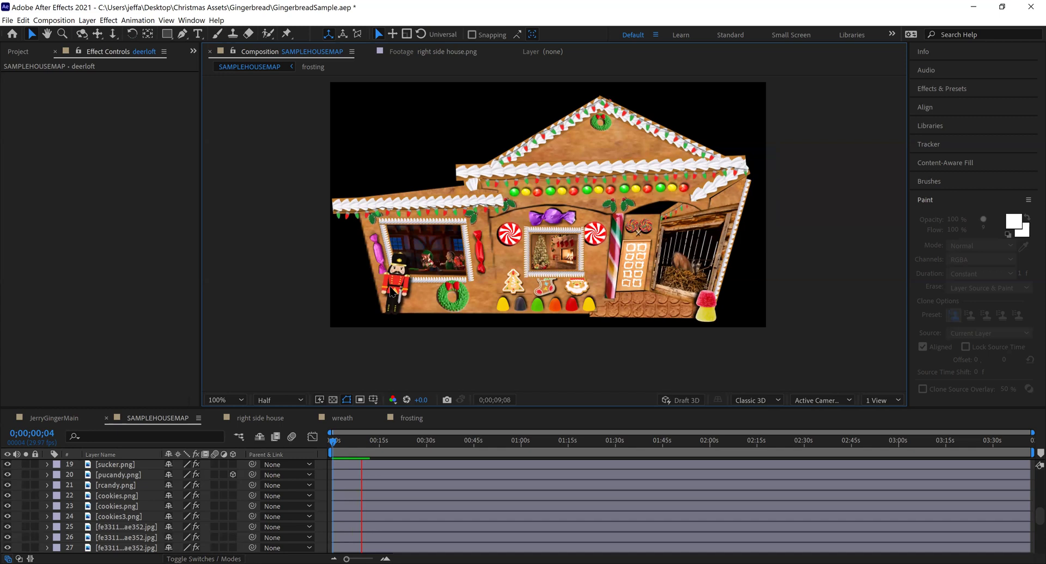
key("space")
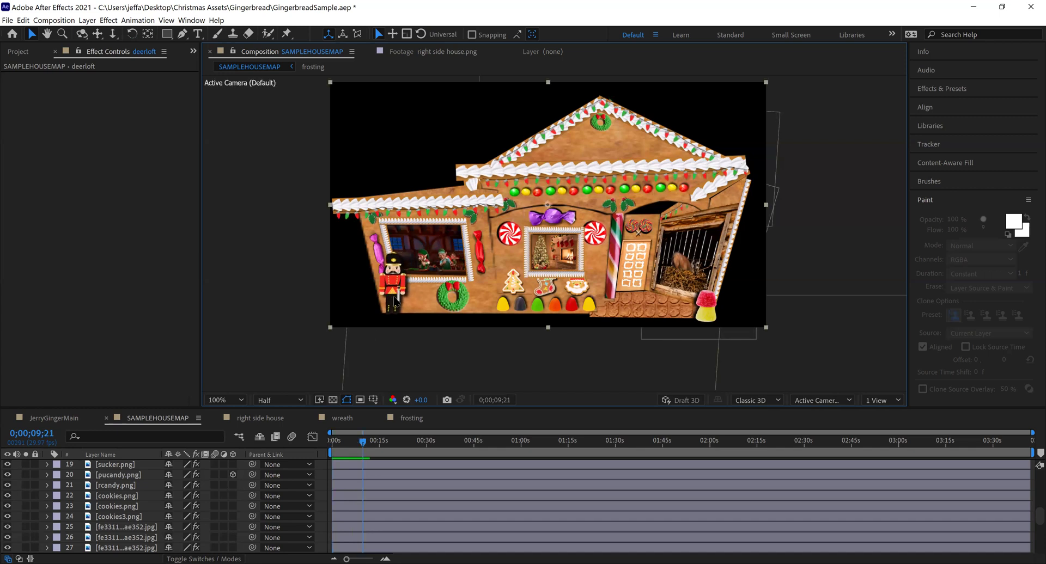
Step: Scroll the timeline to the nutcrackers.png layer and select it
scroll(144, 518, "down", 5)
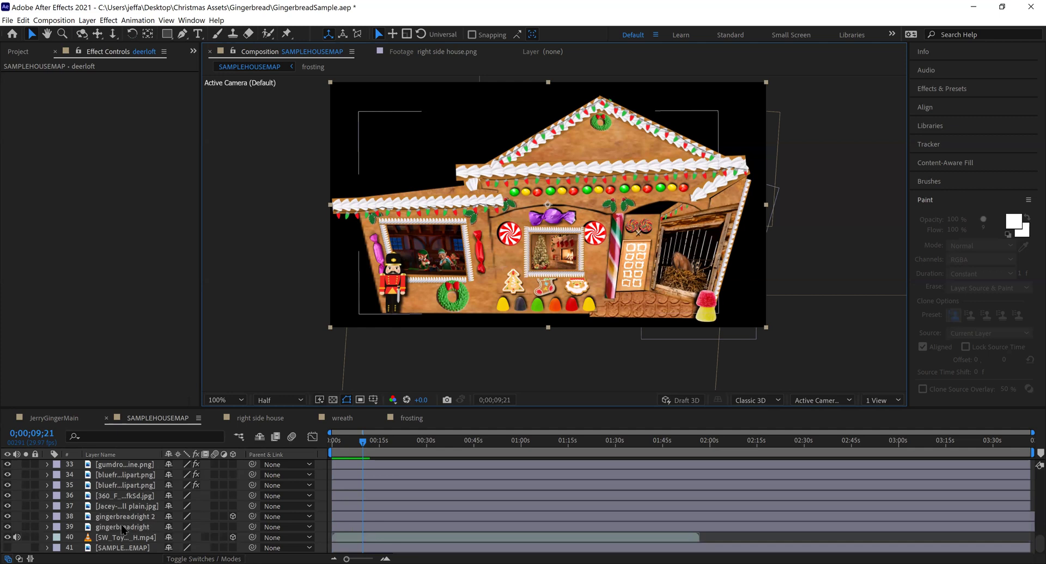
scroll(125, 527, "up", 2)
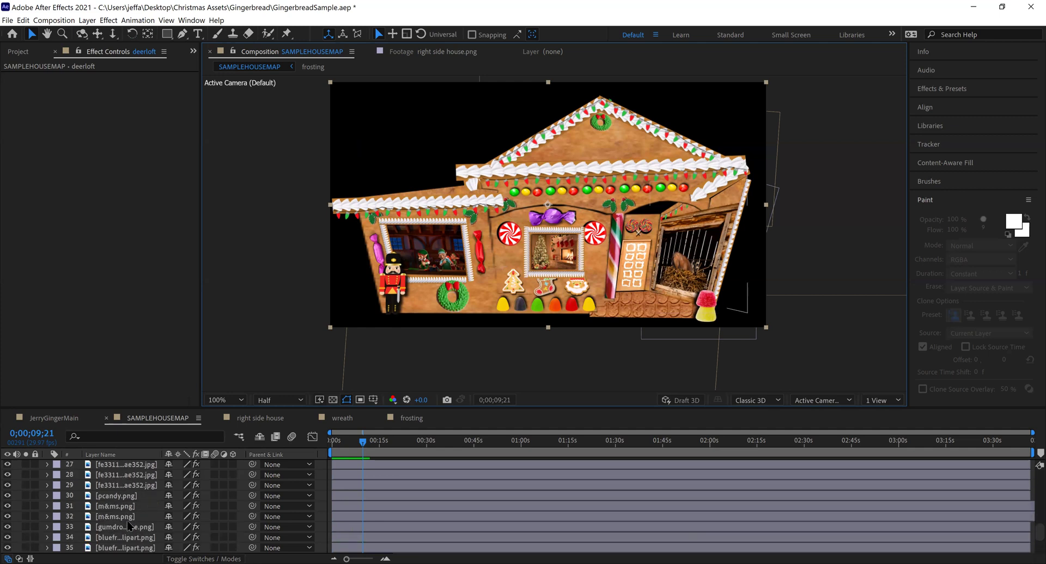
scroll(129, 527, "up", 1)
scroll(129, 526, "up", 3)
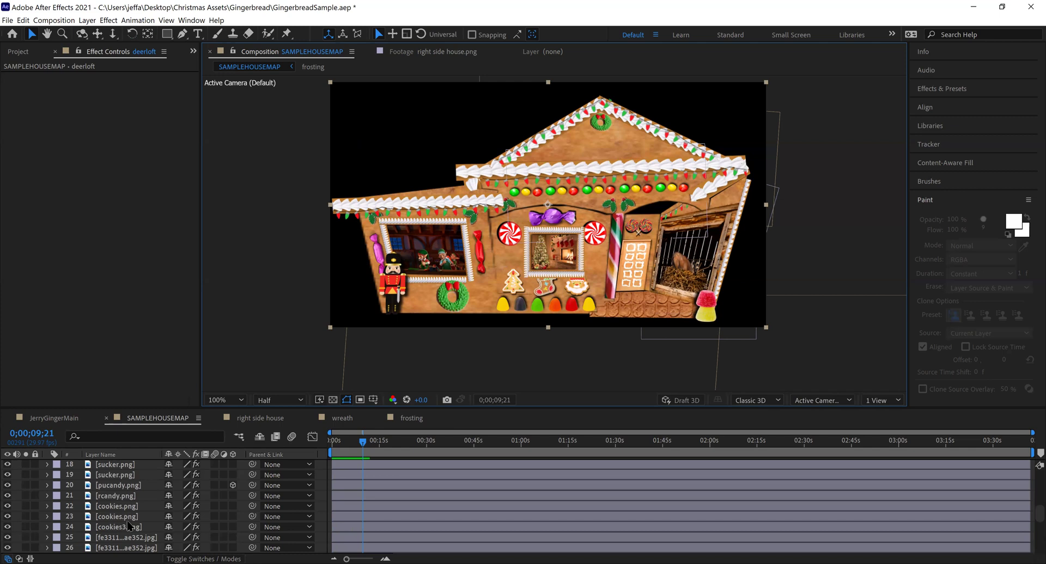
scroll(125, 524, "up", 1)
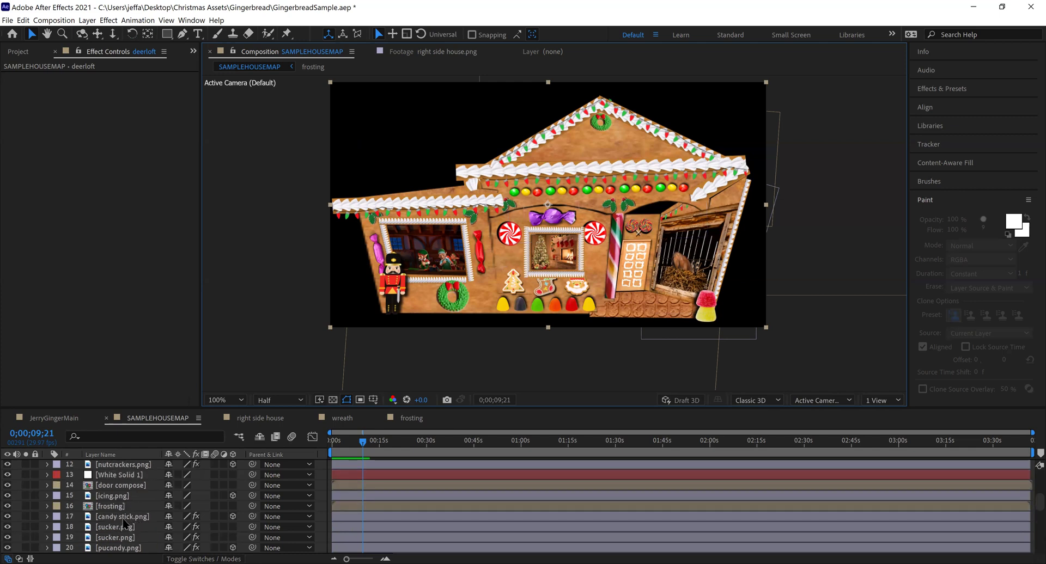
scroll(125, 524, "up", 1)
left_click(118, 497)
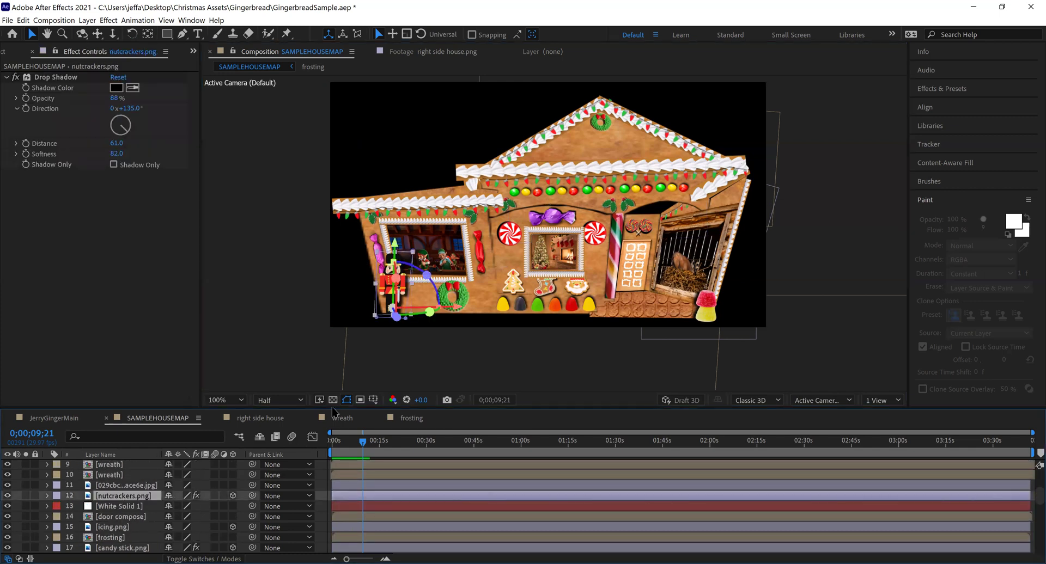
Step: Zoom the viewer to 200%, center the nutcracker, and set preview resolution to Full
key("period")
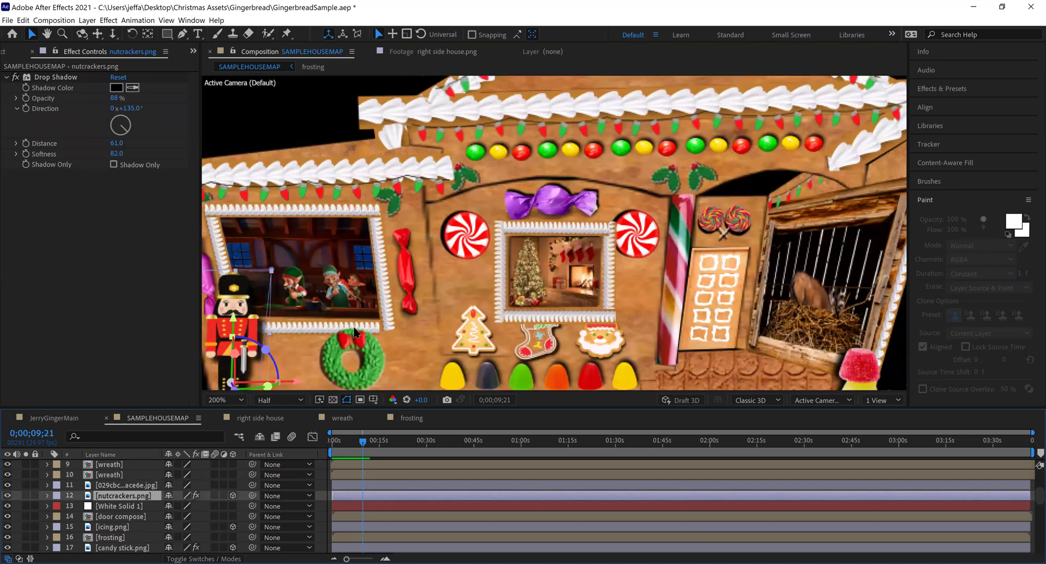
left_click_drag(330, 335, 468, 285)
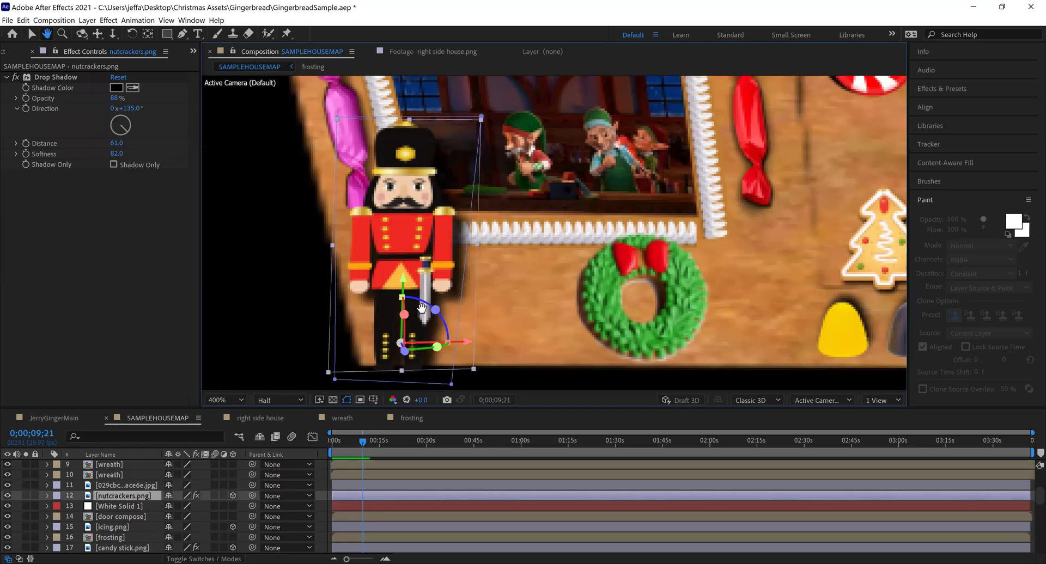
left_click(302, 403)
left_click(281, 431)
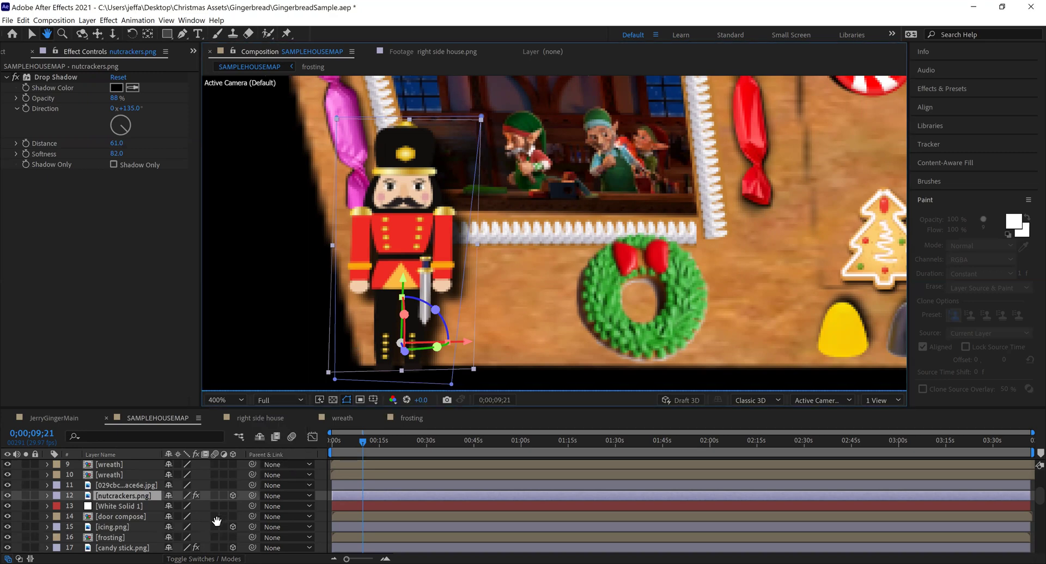
Step: Expand the nutcracker layer's Transform properties with the Selection tool active
key("v")
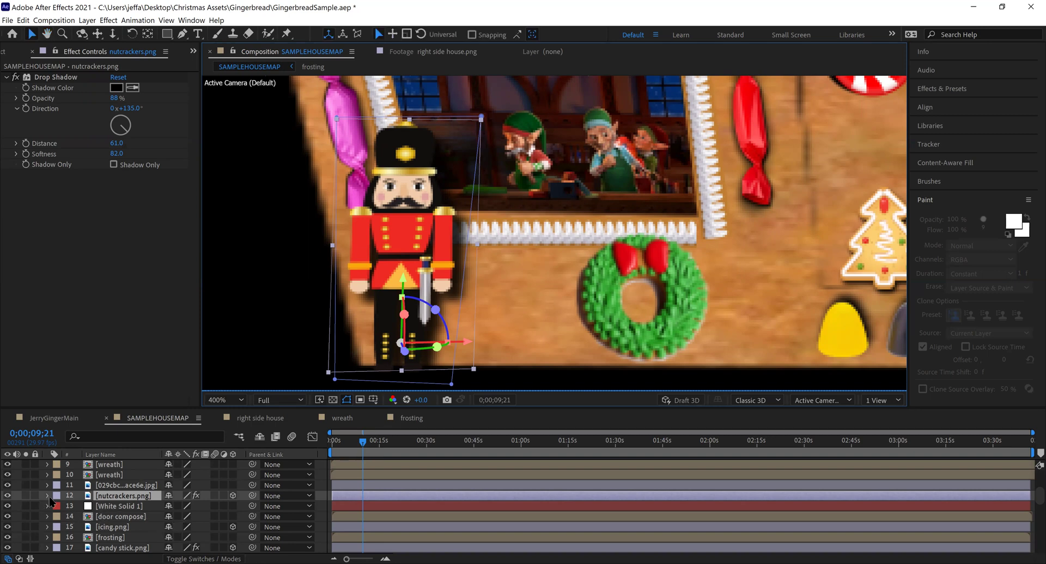
left_click(47, 495)
left_click(58, 486)
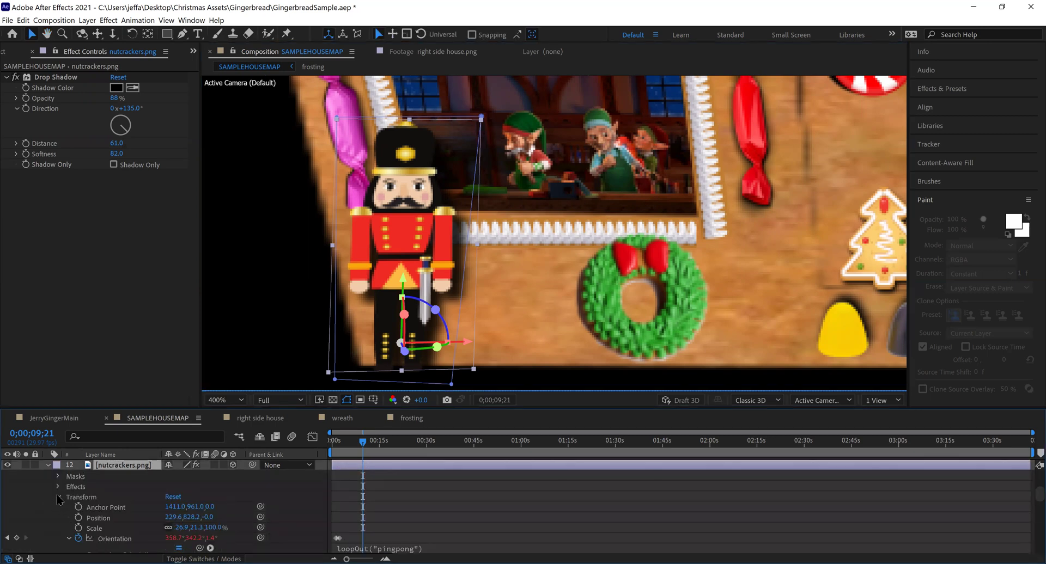
left_click(57, 487)
left_click(58, 497)
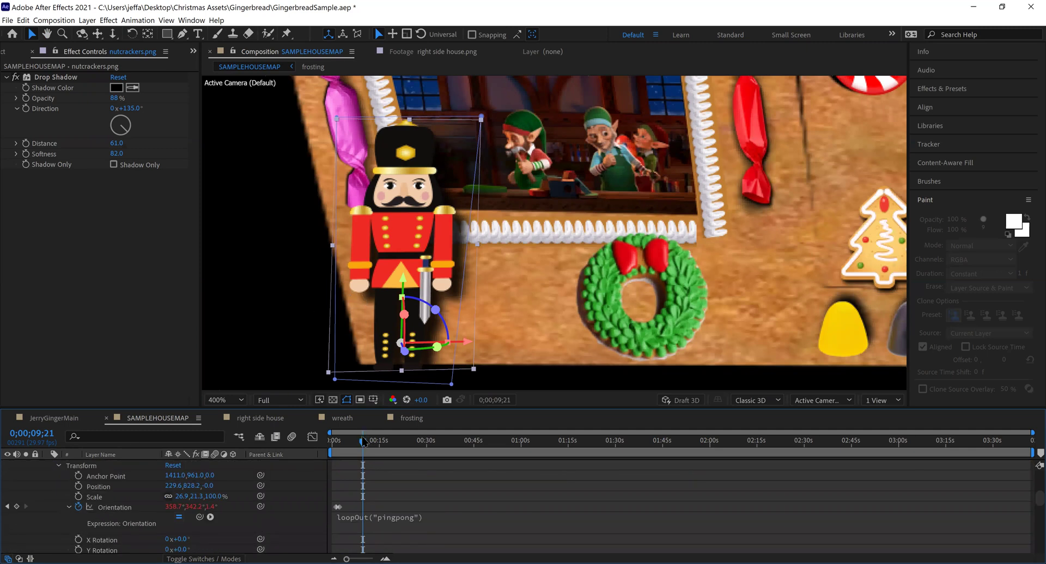
Step: At 0;00;21;06, lower the nutcracker's Anchor Point Y value
left_click(393, 442)
left_click(399, 443)
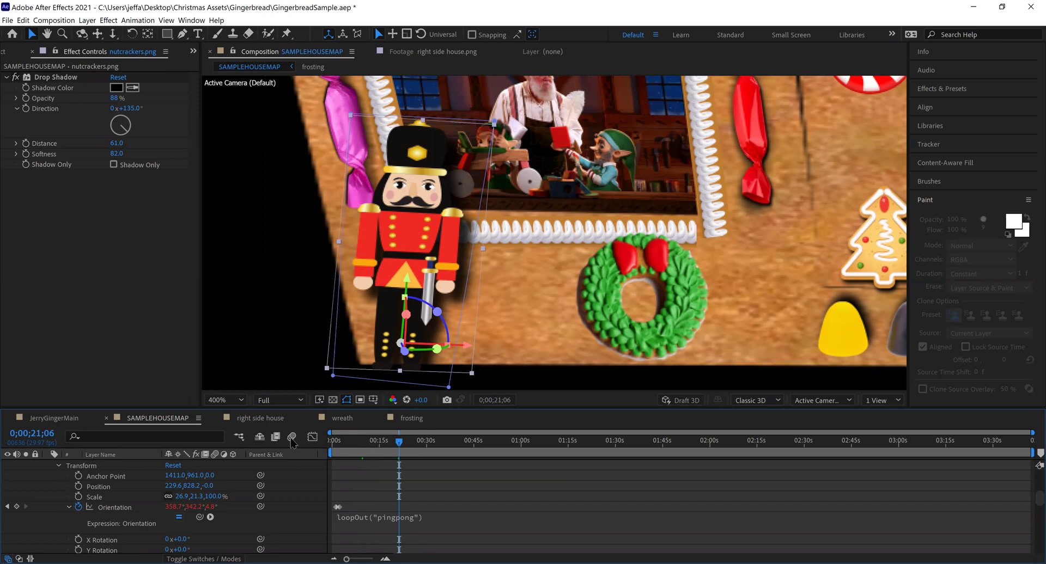
left_click(194, 478)
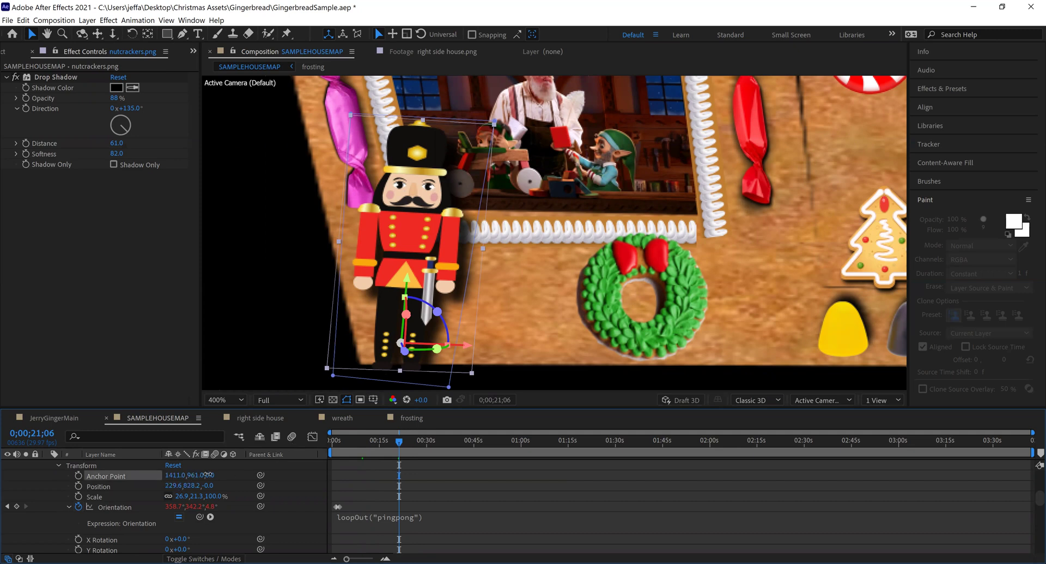
mouse_move(216, 471)
left_mouse_down()
mouse_move(189, 476)
mouse_move(227, 467)
left_mouse_up()
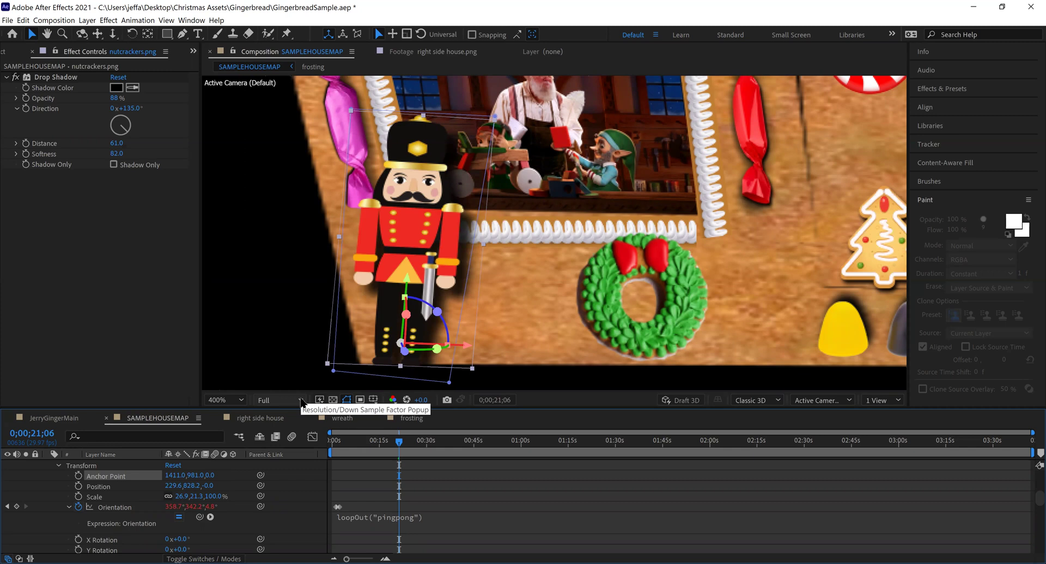
Step: Set preview resolution to Half and scrub around 11 seconds to check the rocking
left_click(382, 442)
left_click(368, 442)
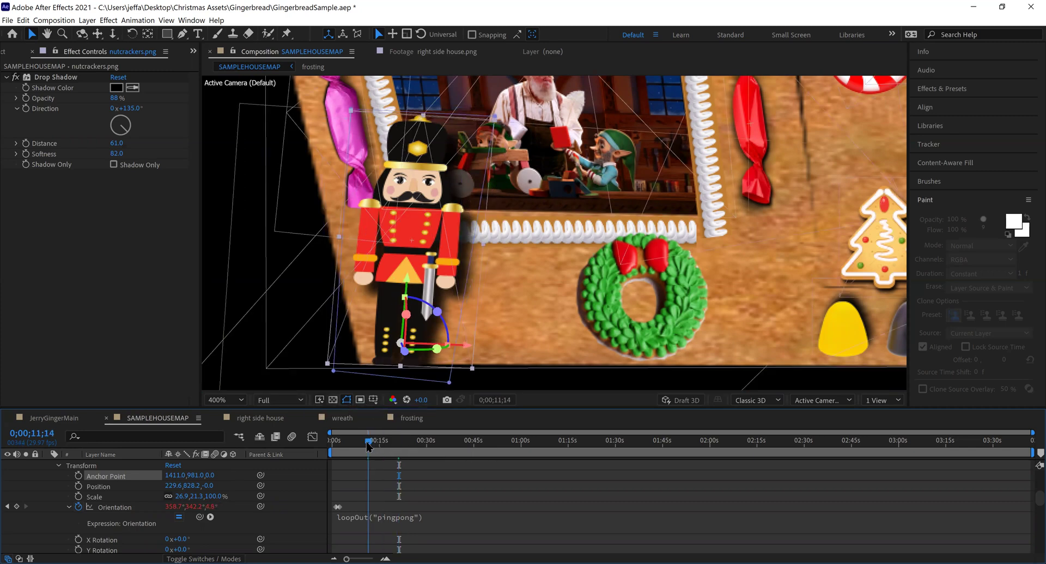
left_click(281, 400)
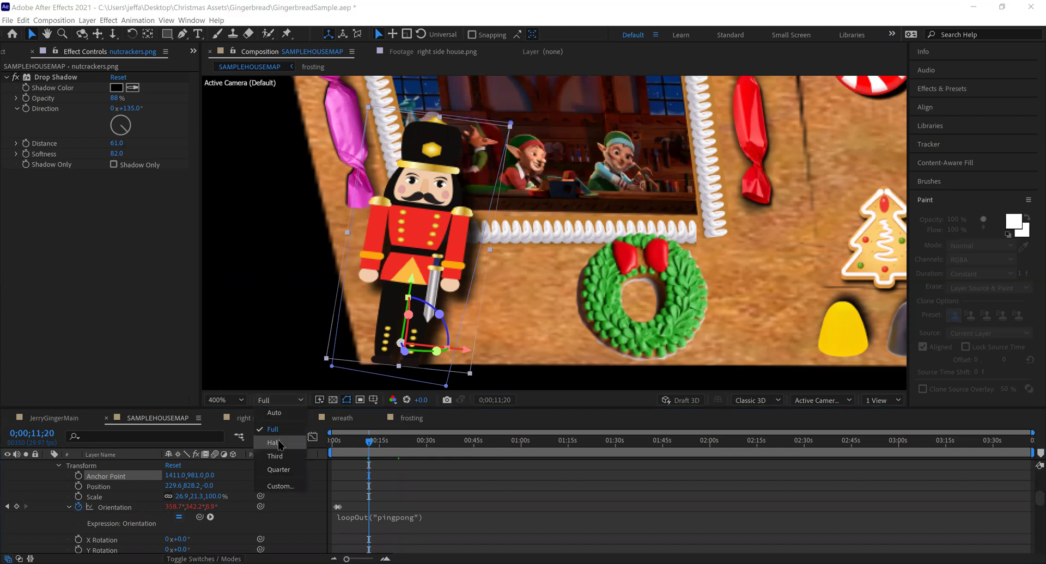
left_click(279, 443)
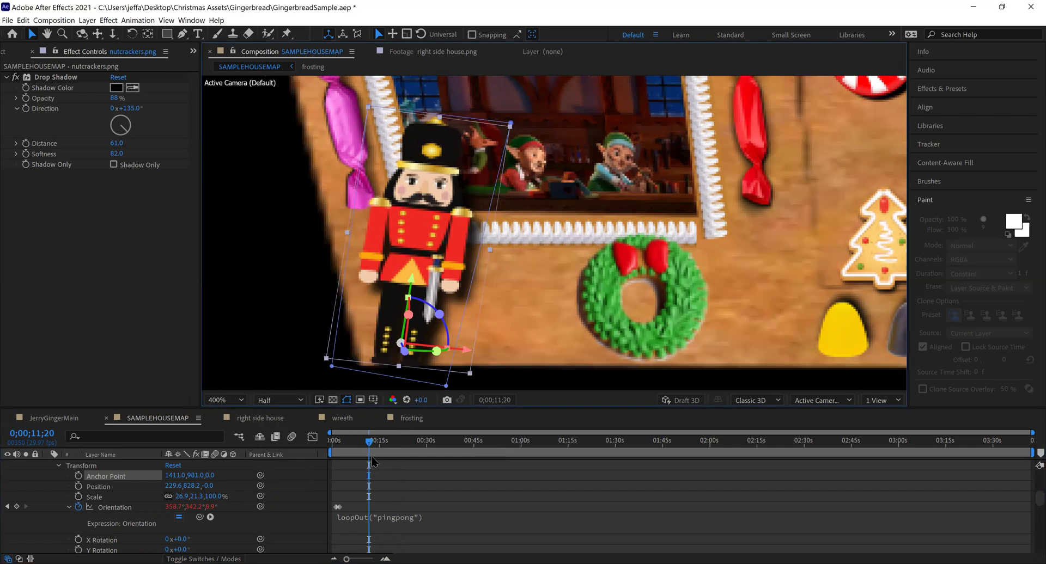
mouse_move(369, 444)
left_mouse_down()
mouse_move(334, 452)
mouse_move(367, 450)
mouse_move(355, 451)
left_mouse_up()
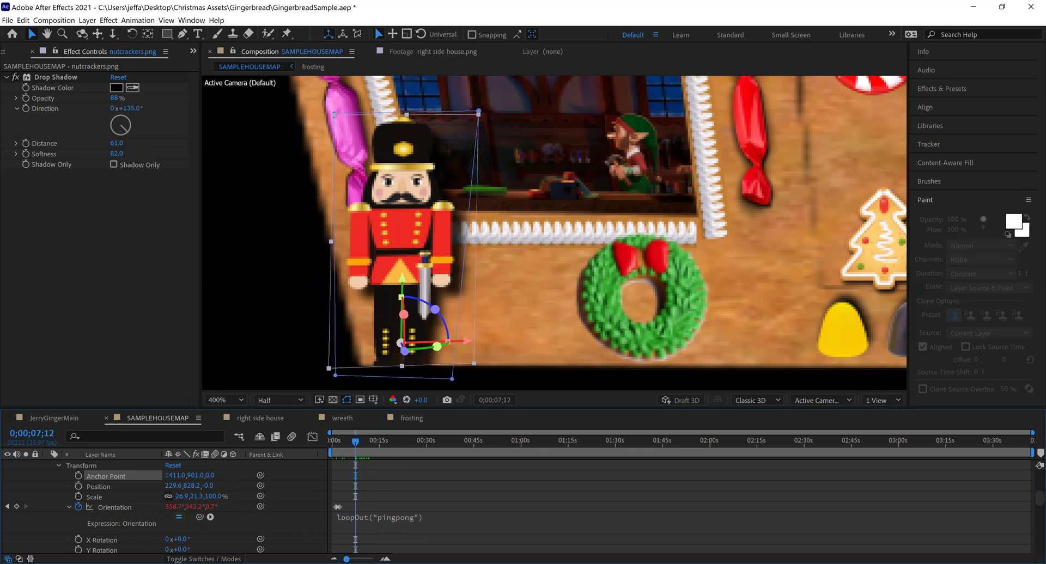
Step: Jump back to the first Orientation keyframe and scrub forward to watch the nutcracker rock
scroll(368, 532, "up", 8)
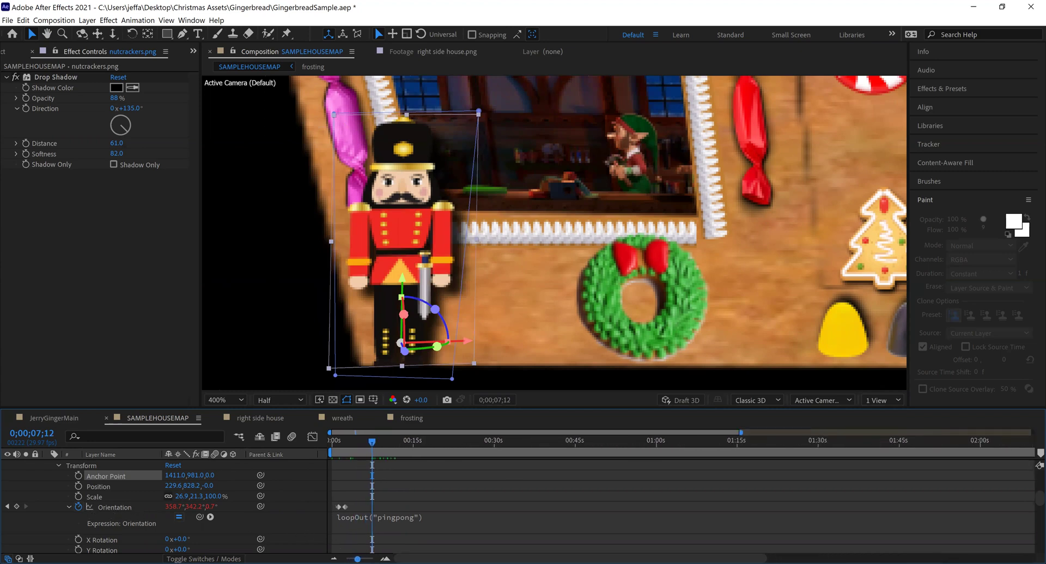
key("j")
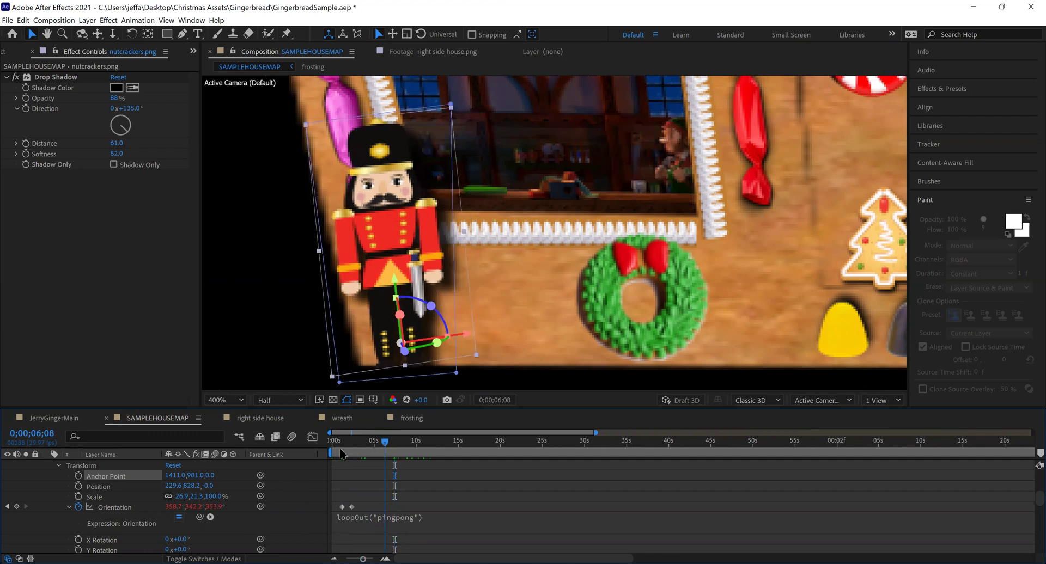
key("j")
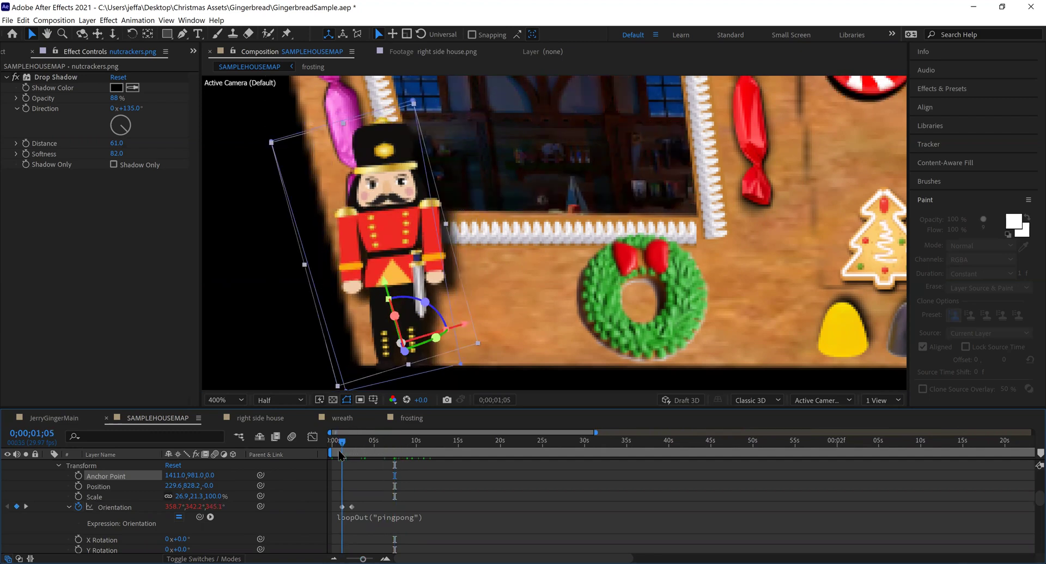
left_click(338, 445)
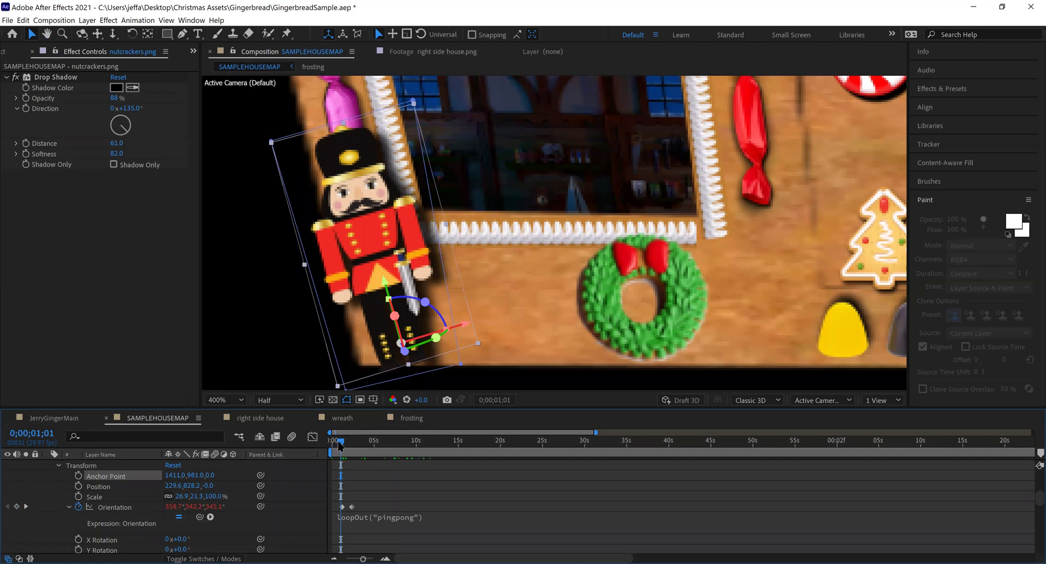
left_click_drag(342, 445, 353, 445)
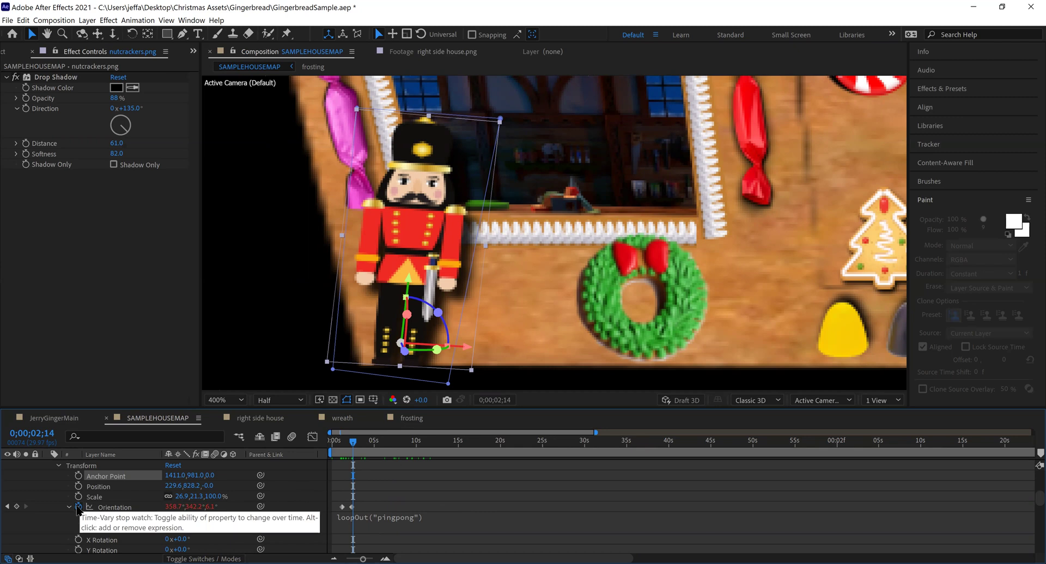
left_click(79, 508, "alt")
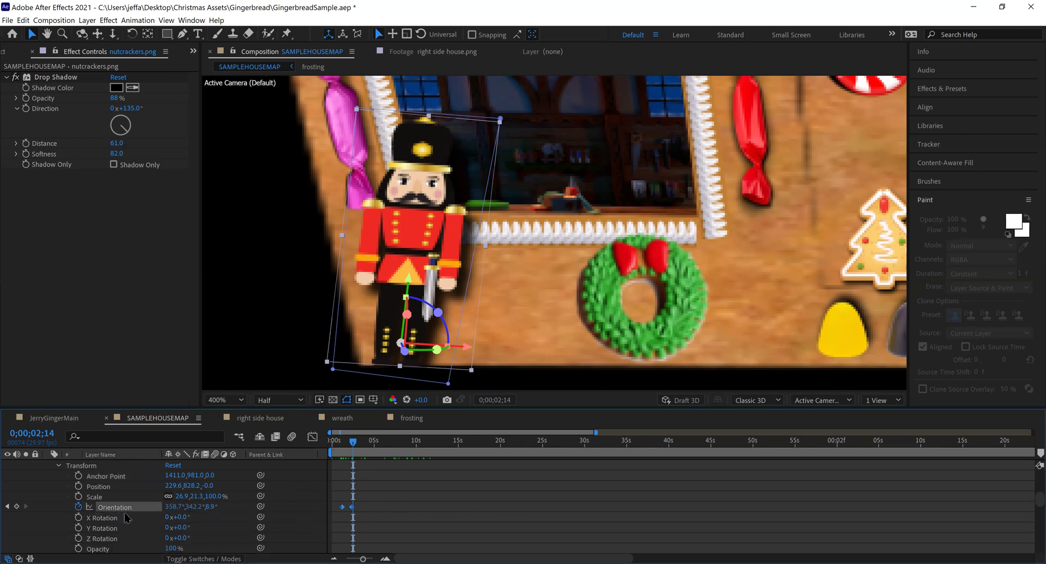
left_click(78, 508, "alt")
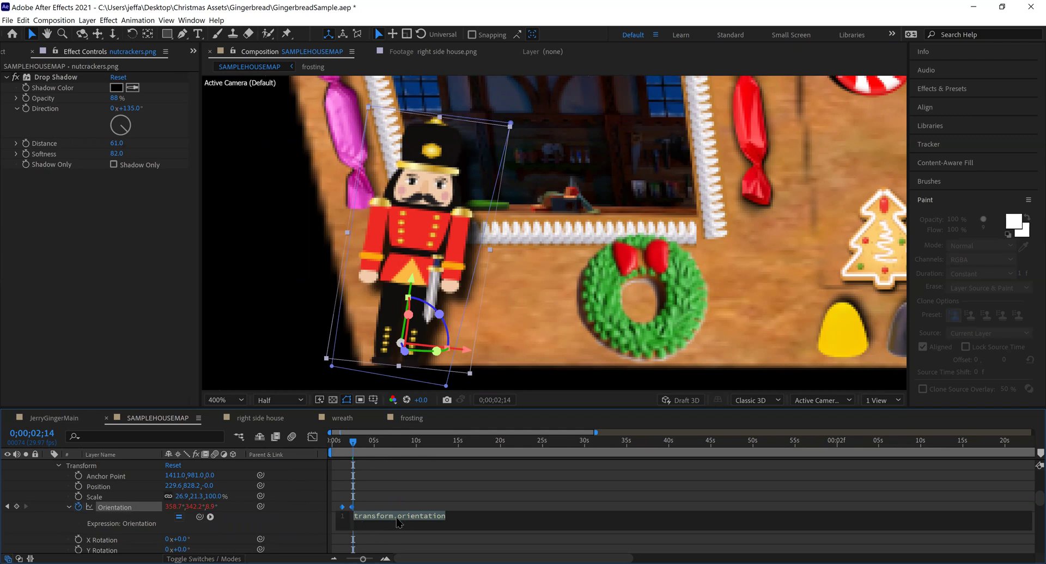
type("loo")
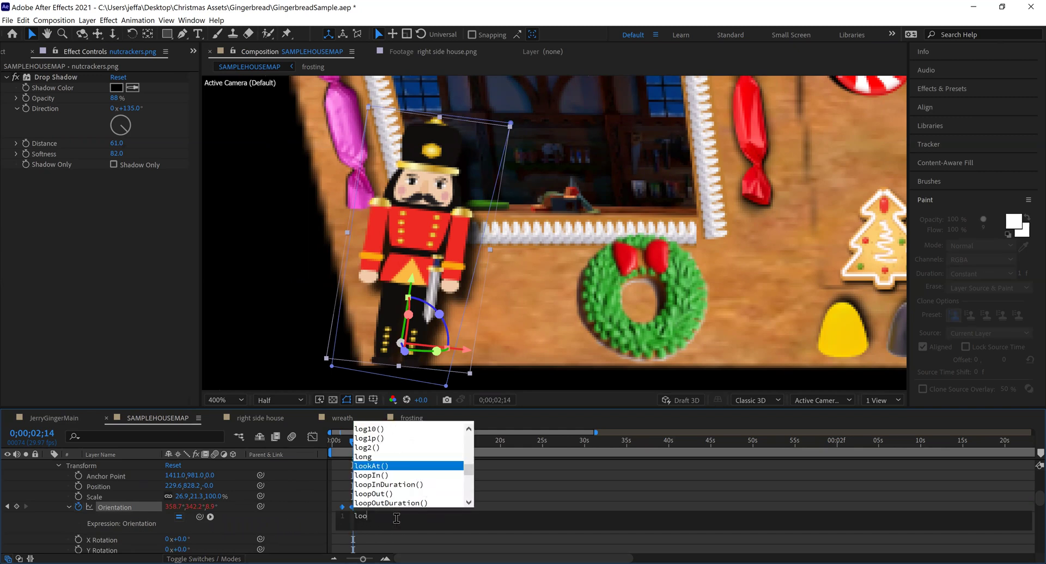
type("p")
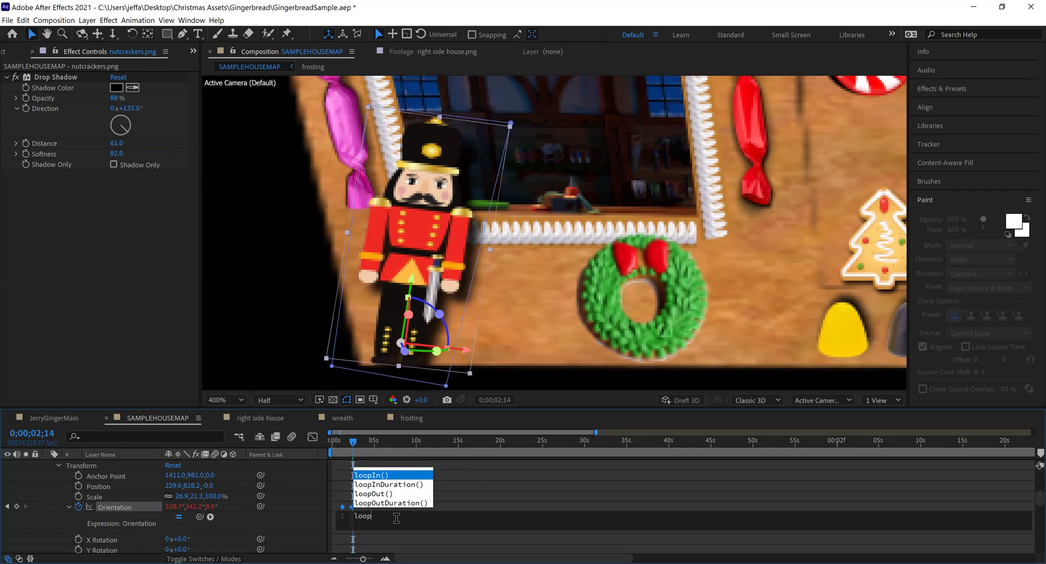
left_click(373, 494)
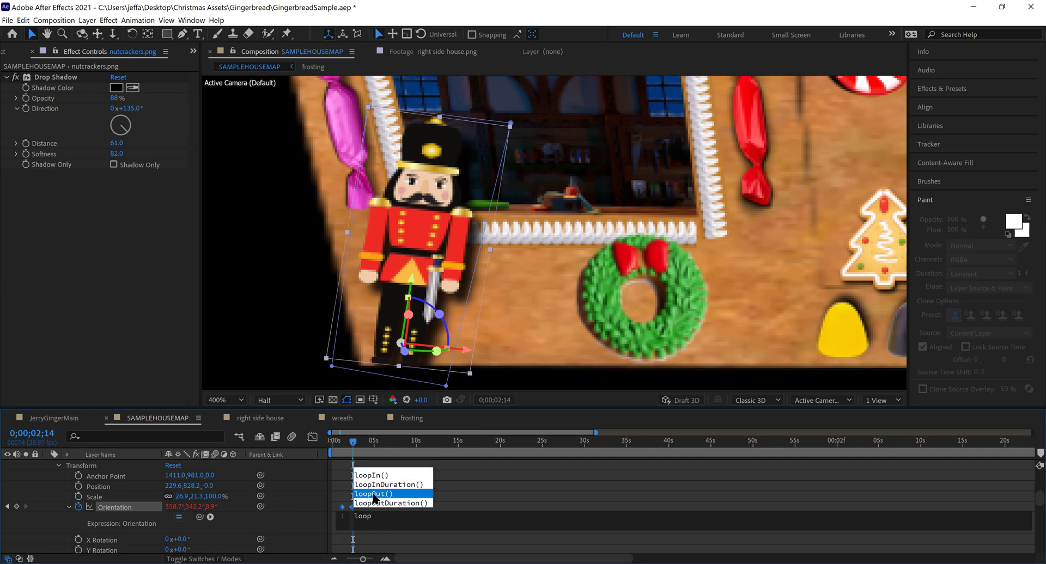
double_click(373, 494)
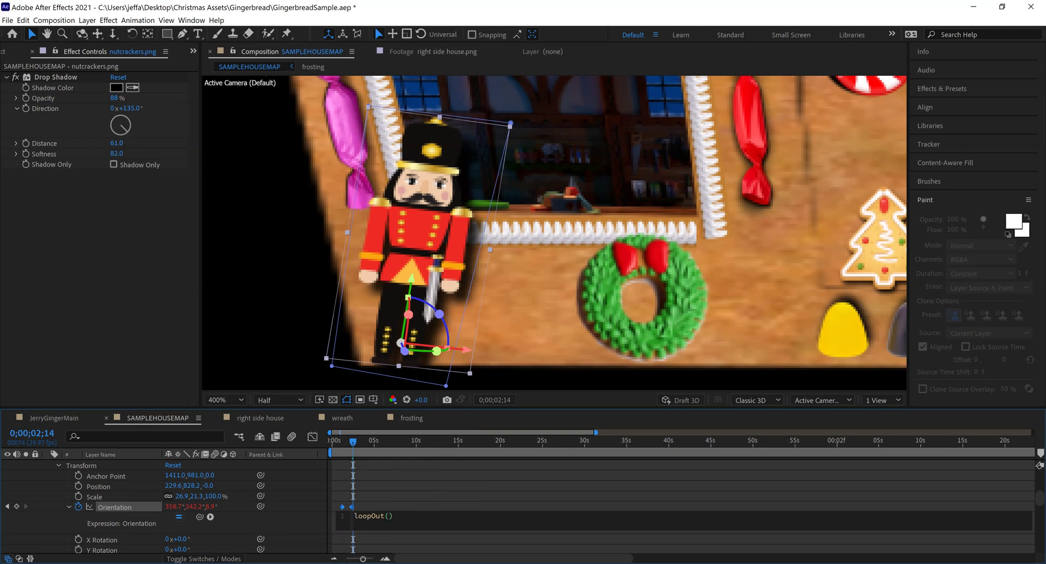
type("\"")
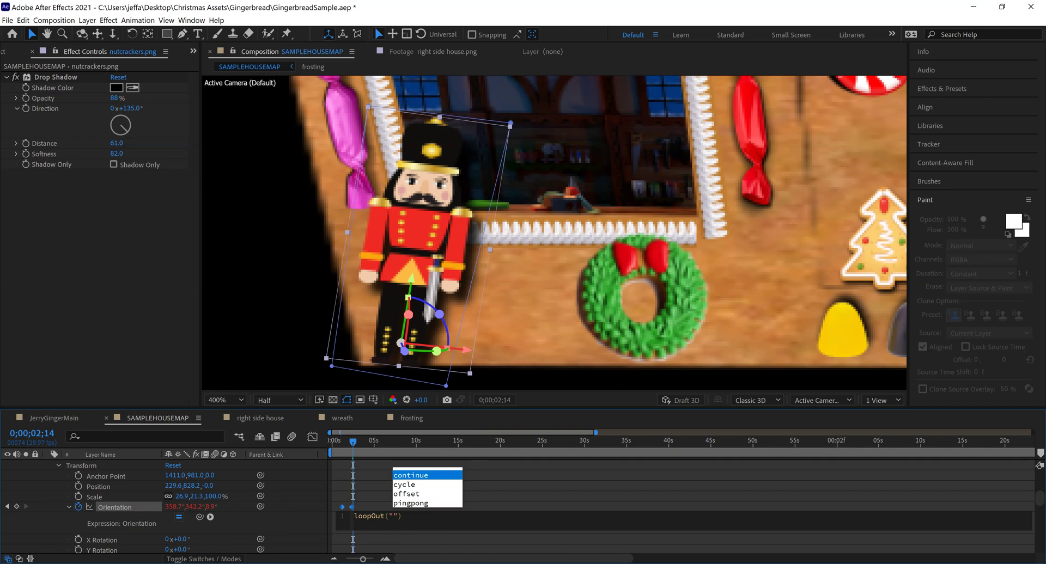
key("Down")
key("Down")
key("Down")
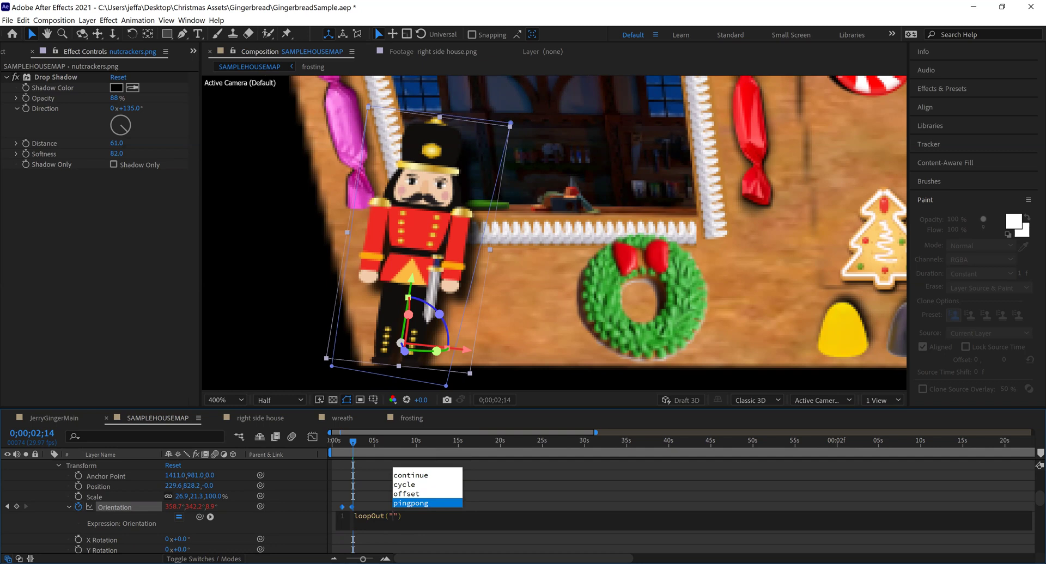
key("Return")
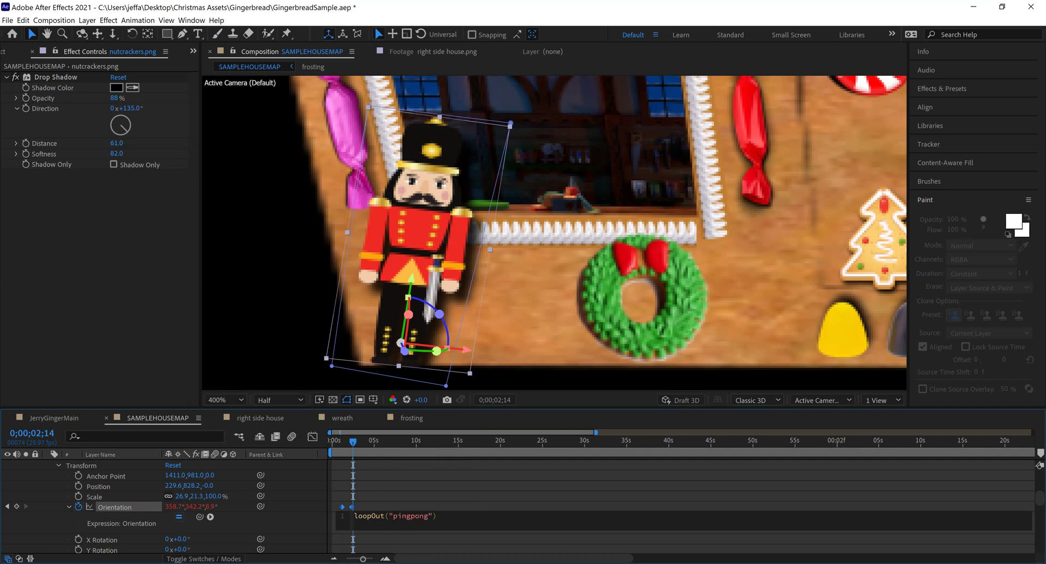
left_click(94, 487)
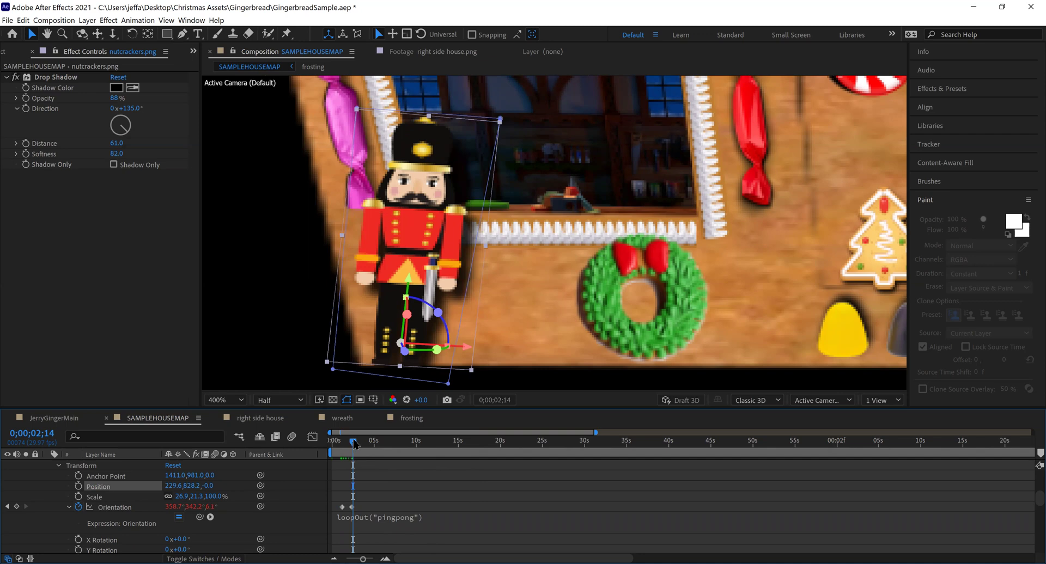
Step: Scrub forward to about 17 seconds and play a preview of the nutcracker's rocking
left_click_drag(369, 444, 476, 444)
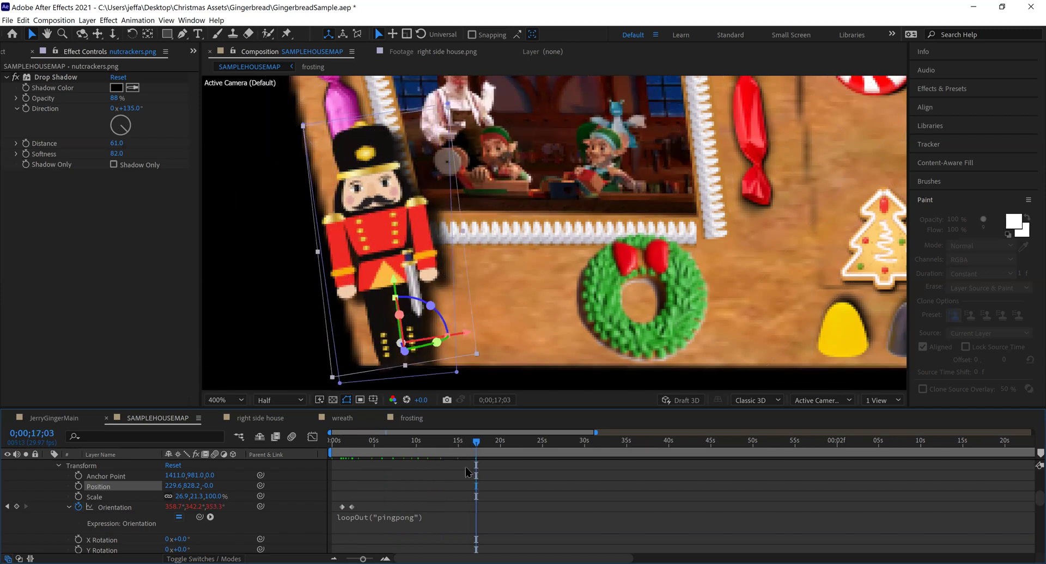
key("space")
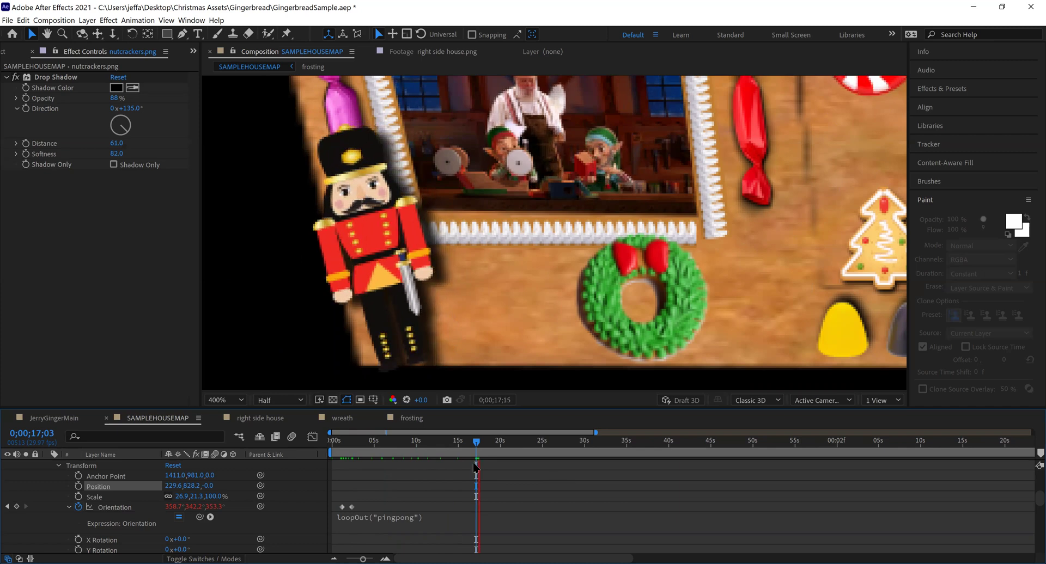
Step: Stop playback, collapse the nutcracker layer, and pan over to the peppermints and fireplace window
key("space")
scroll(81, 498, "up", 1)
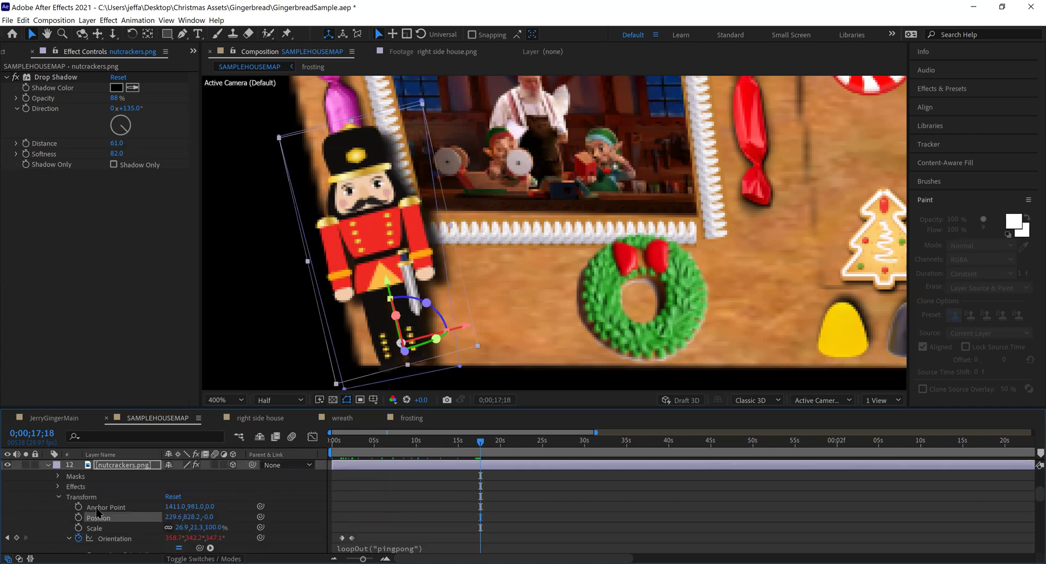
left_click(48, 465)
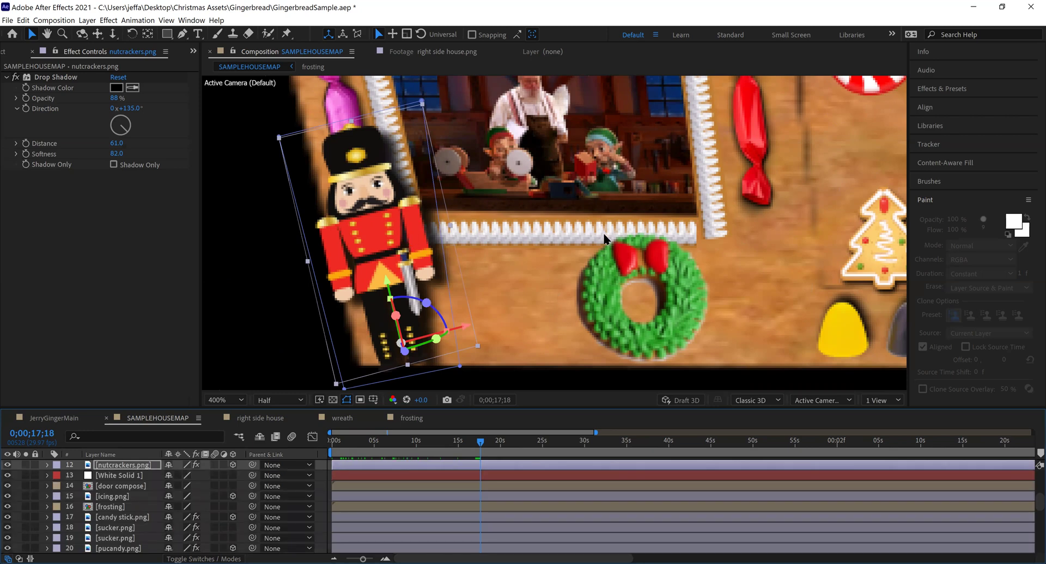
key("h")
left_click_drag(832, 194, 527, 253)
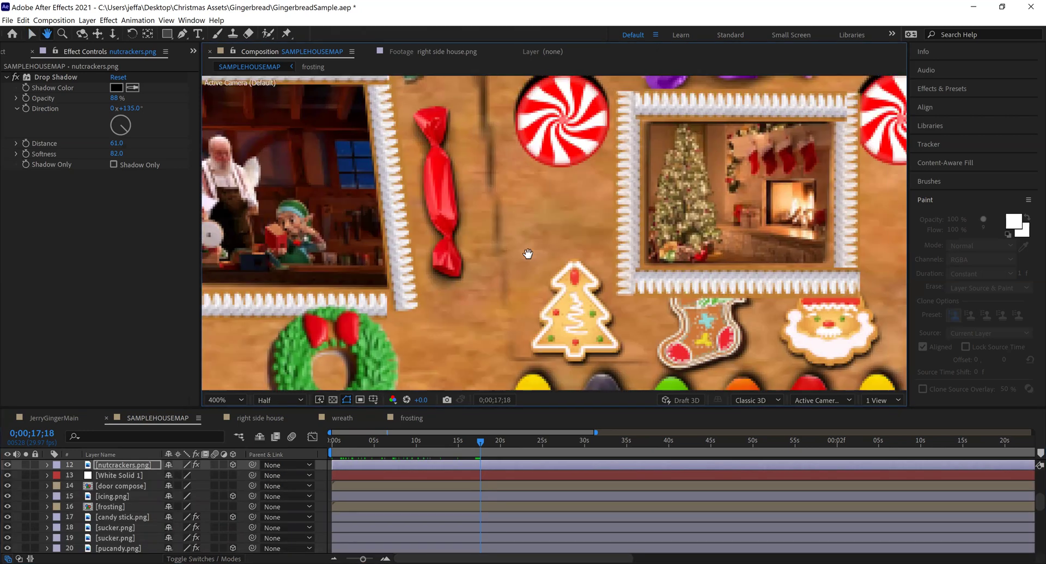
scroll(512, 308, "up", 5)
scroll(512, 308, "right", 5)
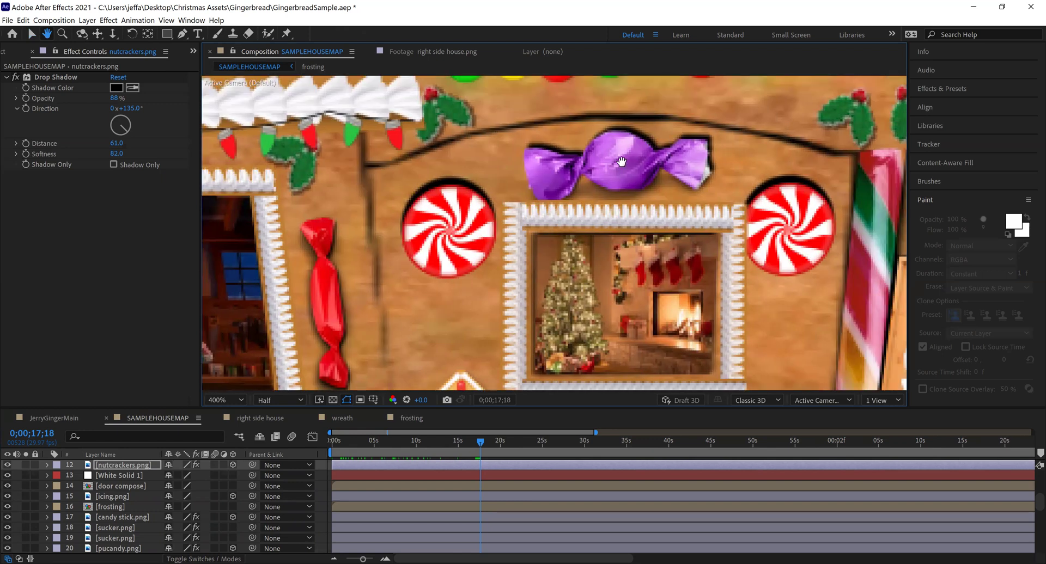
Step: Set preview resolution to Third and move the current time to 0;00;28;29
left_click_drag(482, 445, 553, 444)
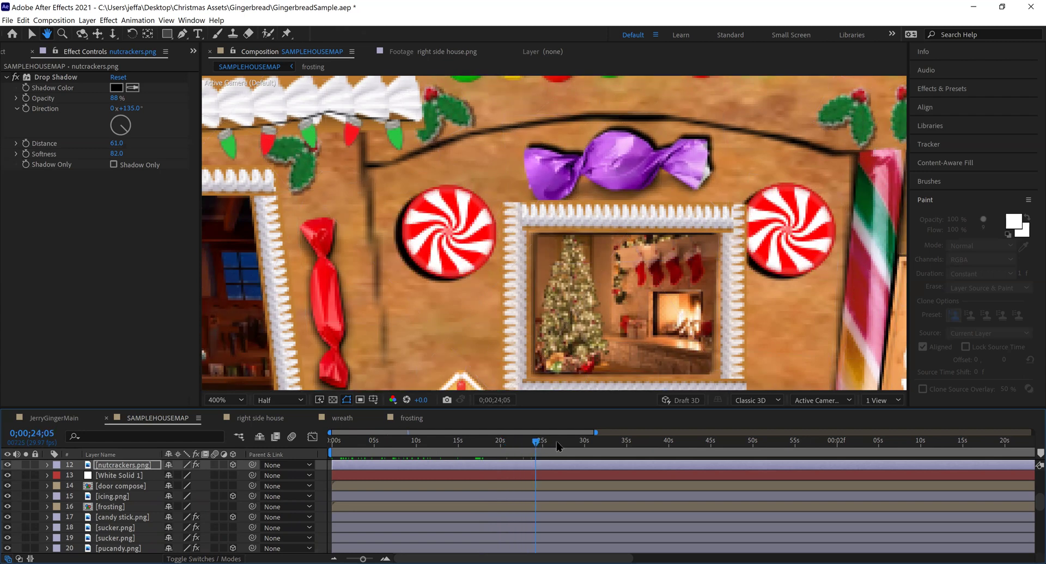
left_click(285, 402)
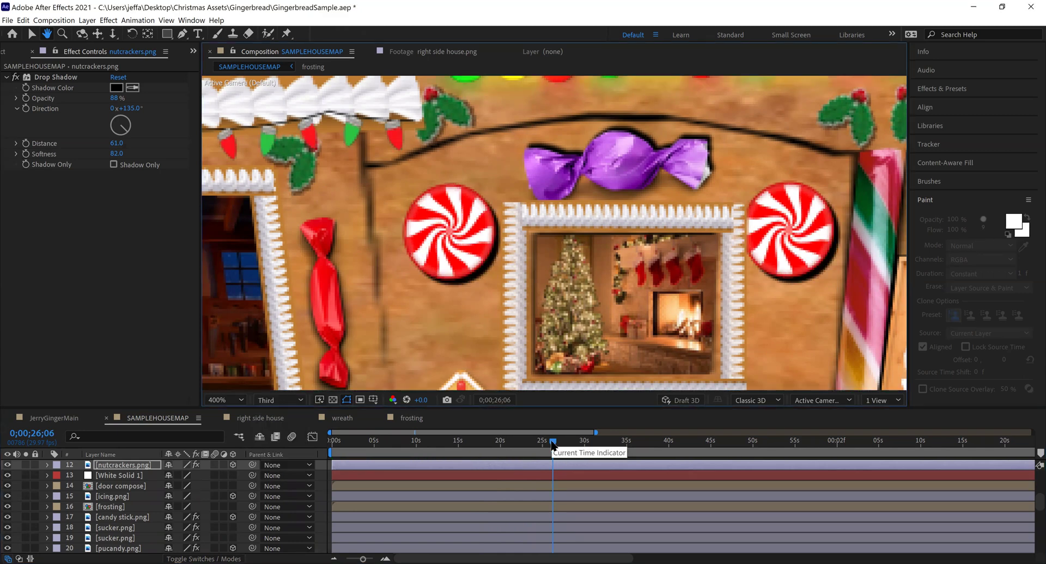
left_click_drag(553, 446, 560, 442)
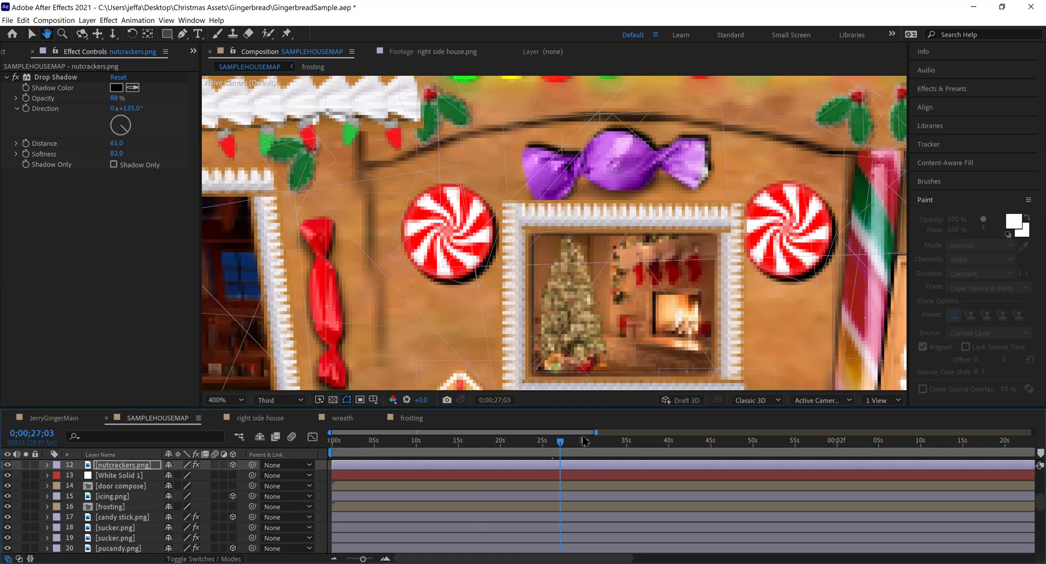
left_click(575, 441)
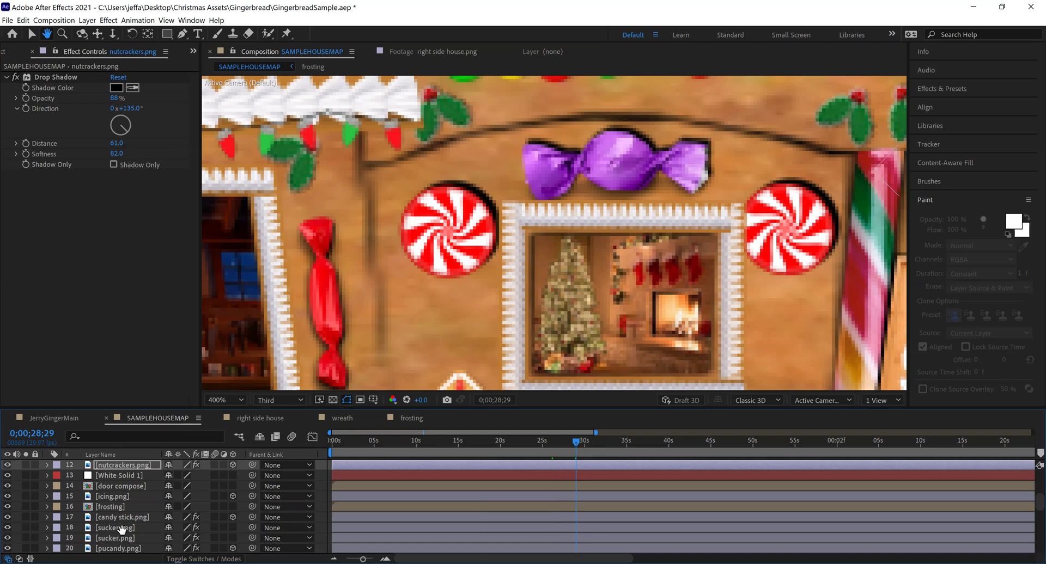
Step: Expand the peppermint layer to reveal its time*100 Rotation expression
key("v")
scroll(123, 531, "down", 7)
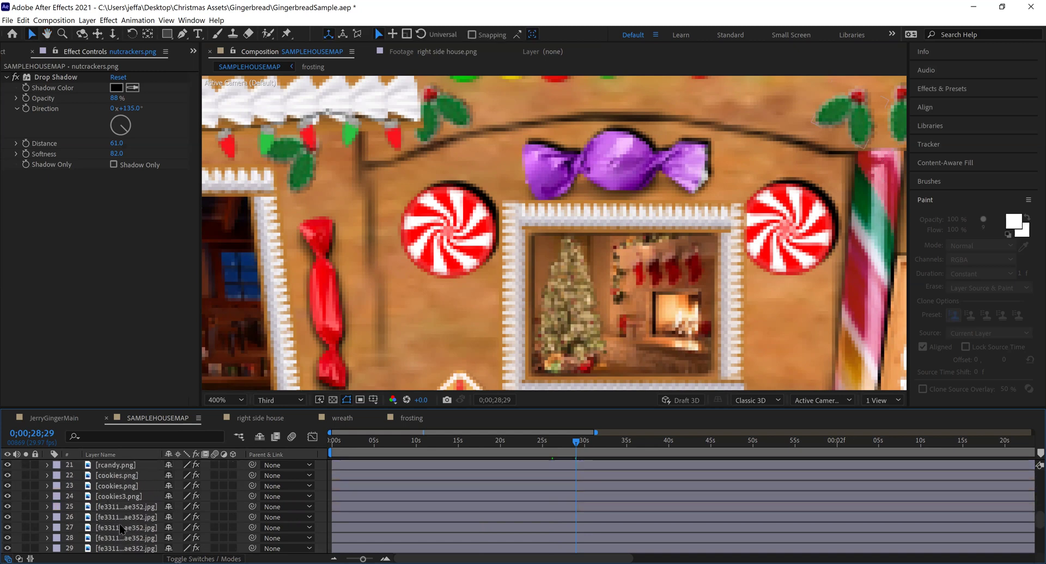
scroll(122, 528, "up", 2)
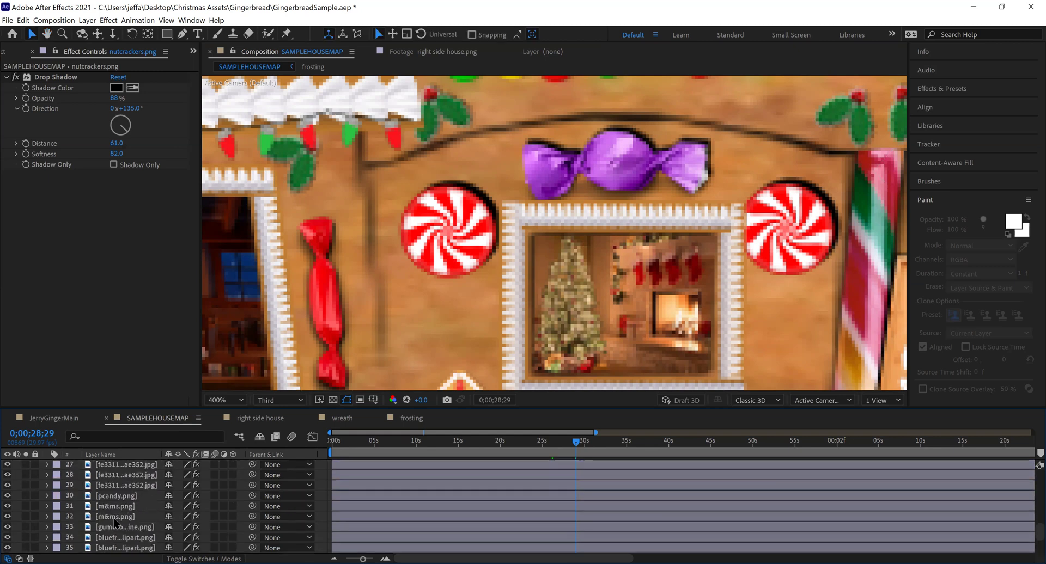
left_click(120, 539)
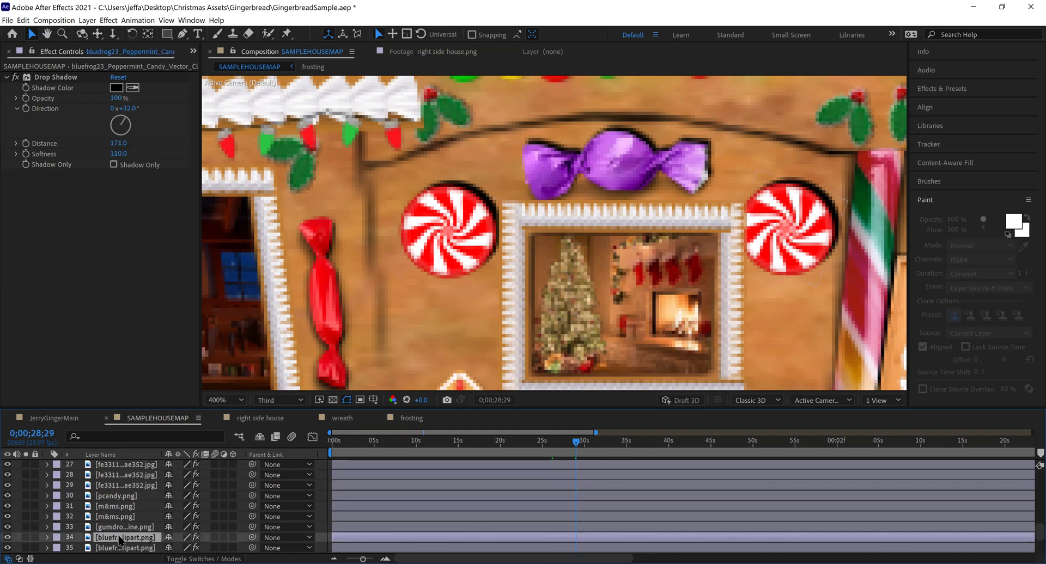
left_click(47, 538)
scroll(118, 527, "down", 3)
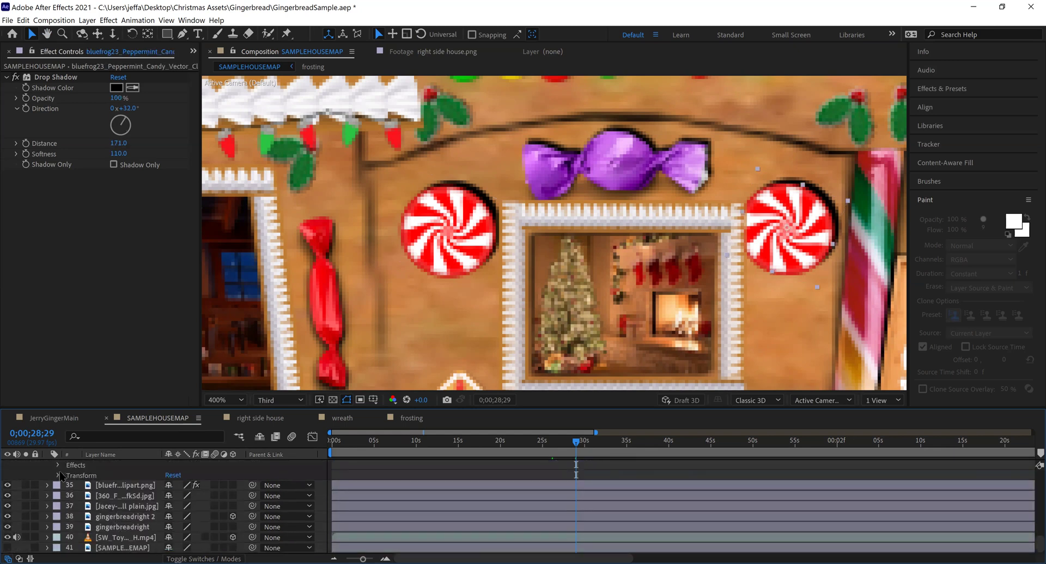
left_click(57, 476)
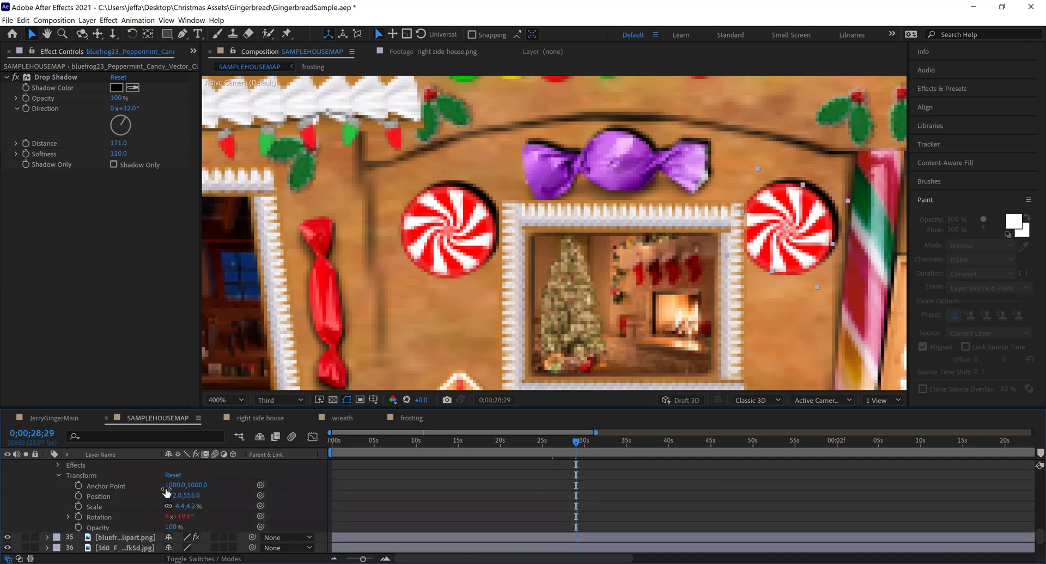
left_click(68, 517)
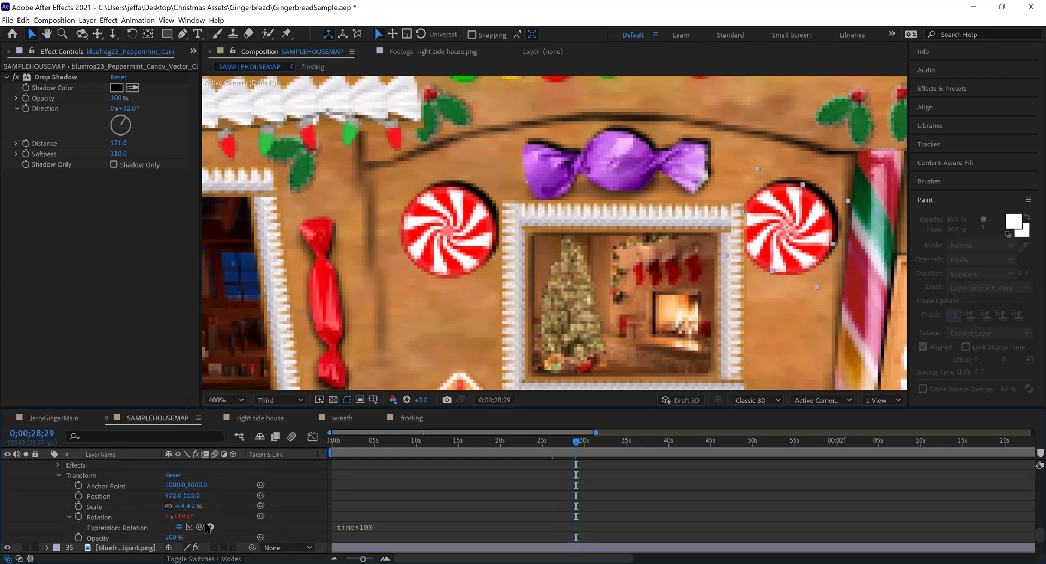
left_click(100, 517)
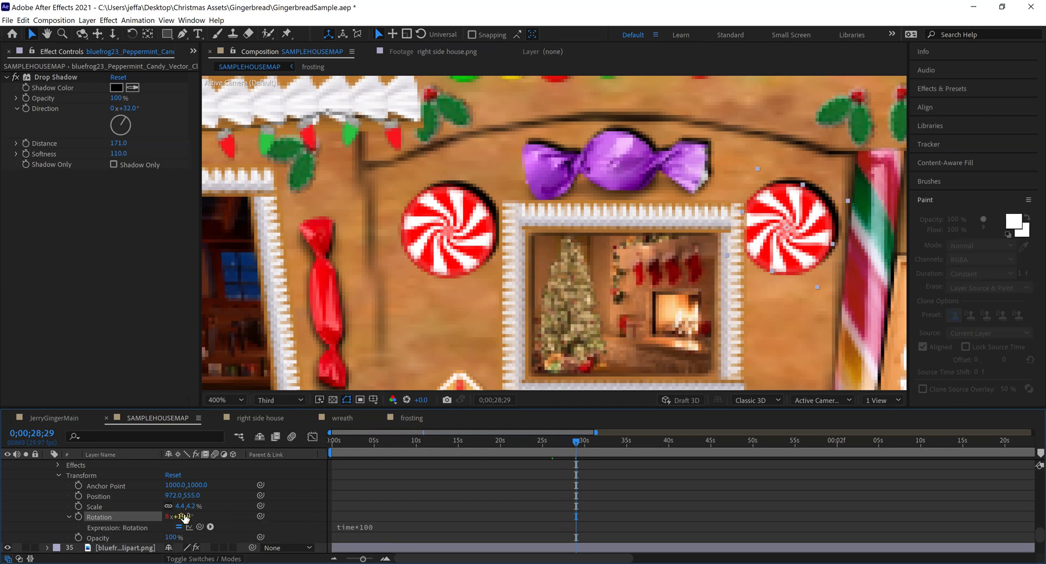
Step: Scrub forward and preview the spinning peppermints up to 0;00;31;26
left_click_drag(584, 446, 593, 445)
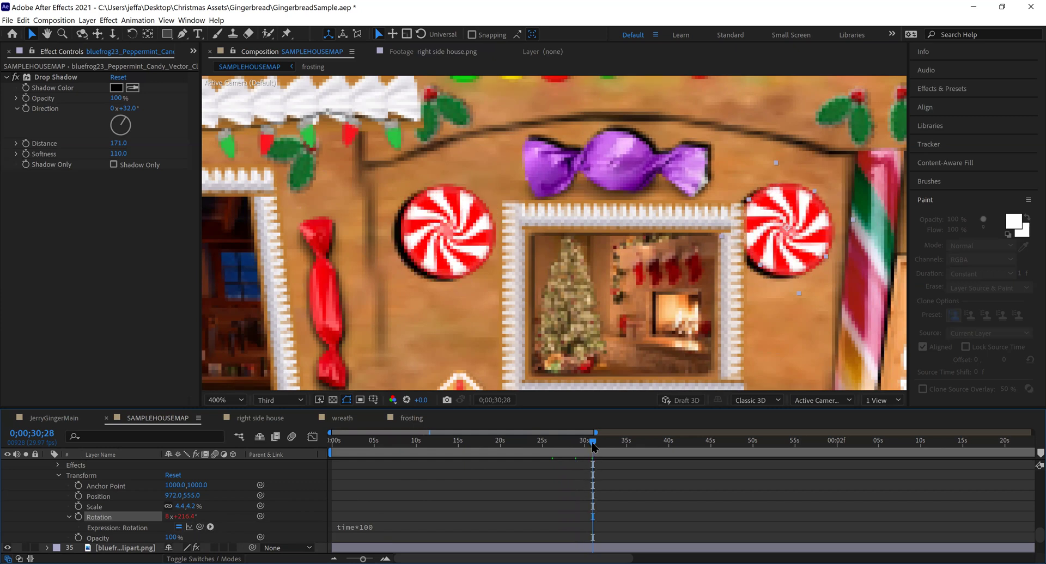
key("space")
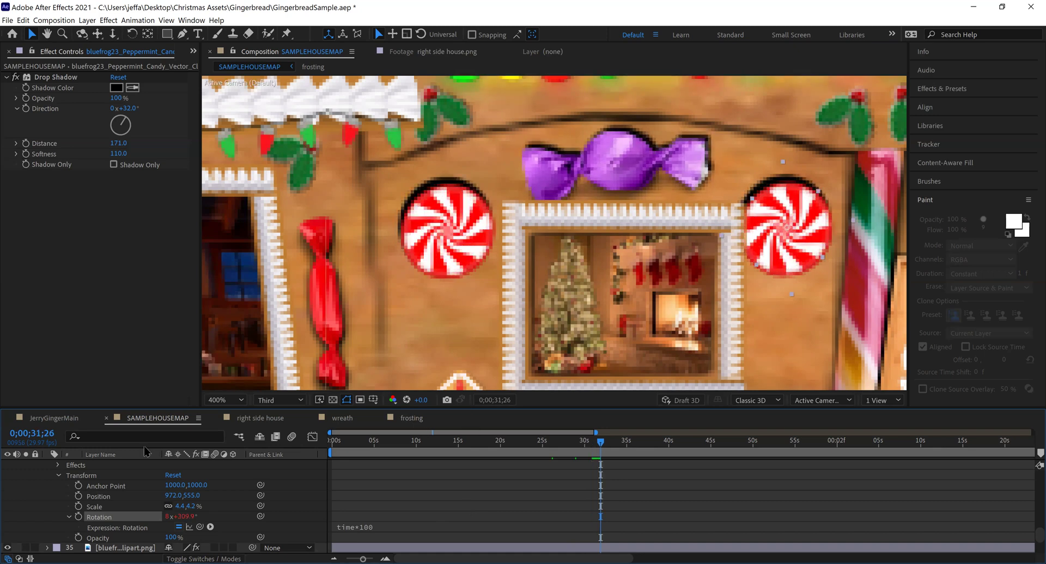
scroll(54, 507, "up", 3)
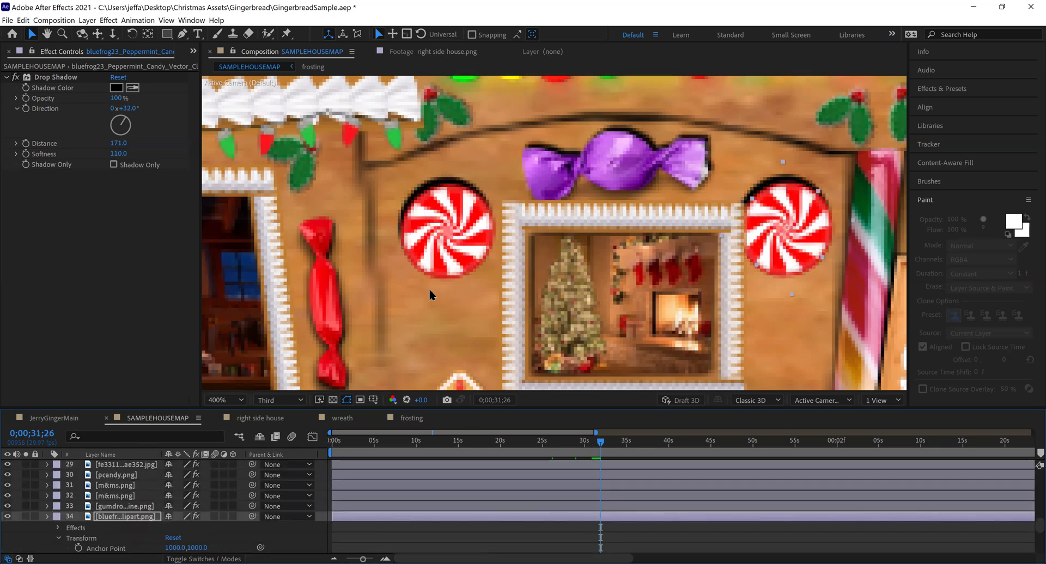
Step: Collapse the peppermint properties, select m&ms.png, and move to 0;00;32;24
key("ctrl+grave")
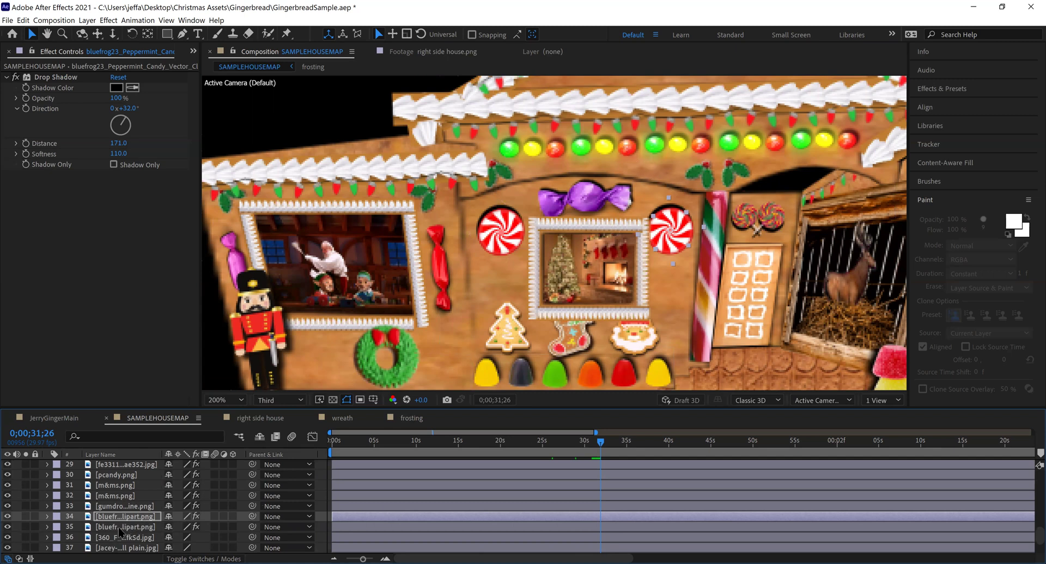
left_click(112, 496)
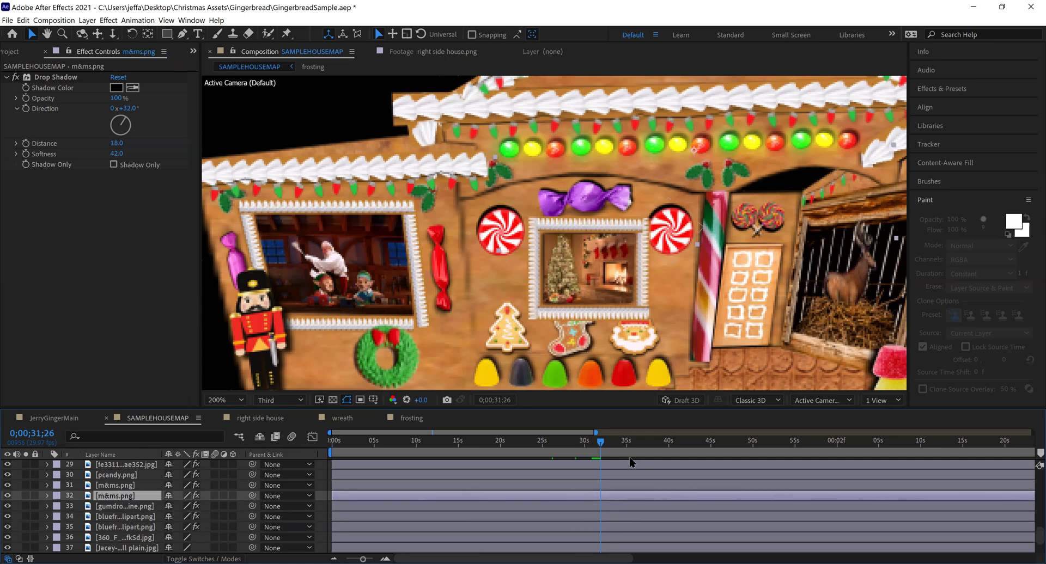
left_click_drag(599, 445, 596, 447)
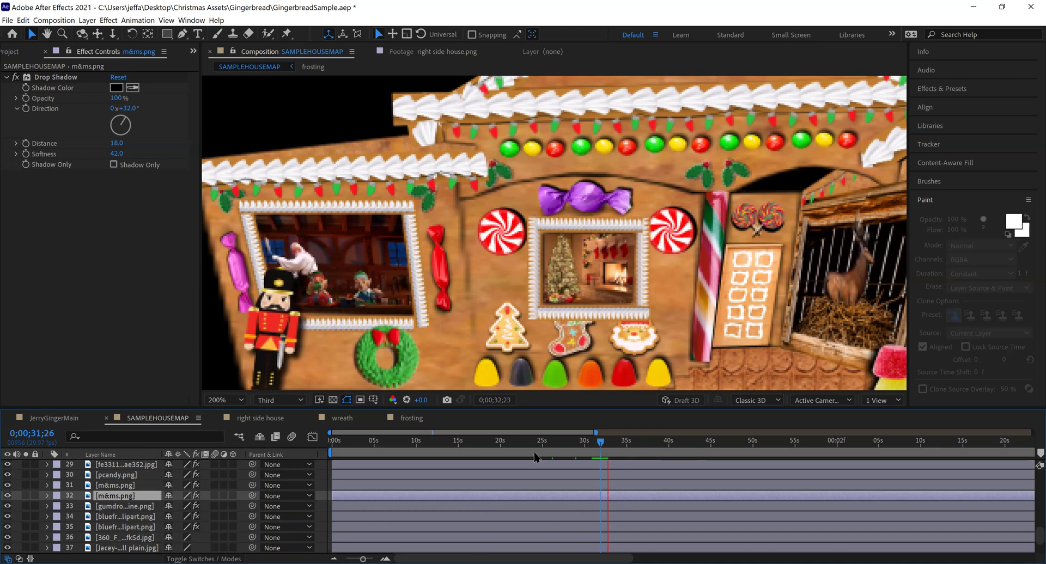
key("space")
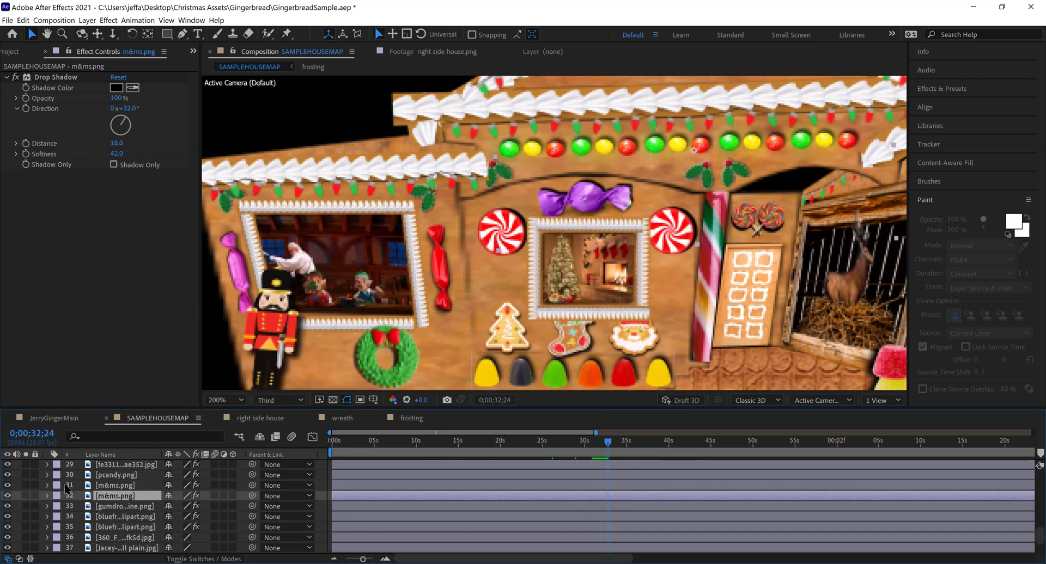
Step: Inspect the first m&ms.png layer's transform and effects, then collapse it
left_click(47, 496)
scroll(125, 518, "down", 4)
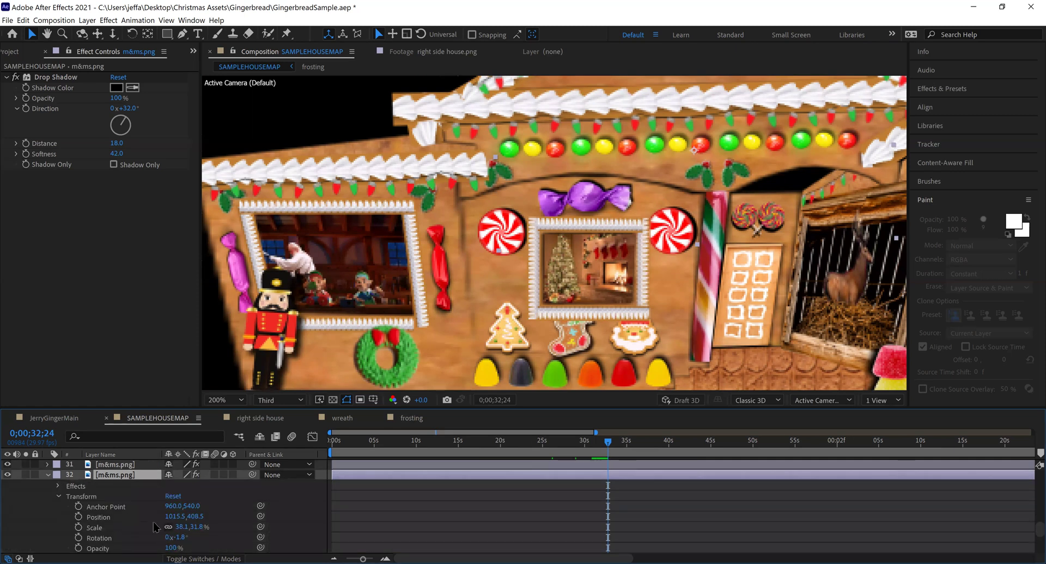
scroll(124, 522, "up", 2)
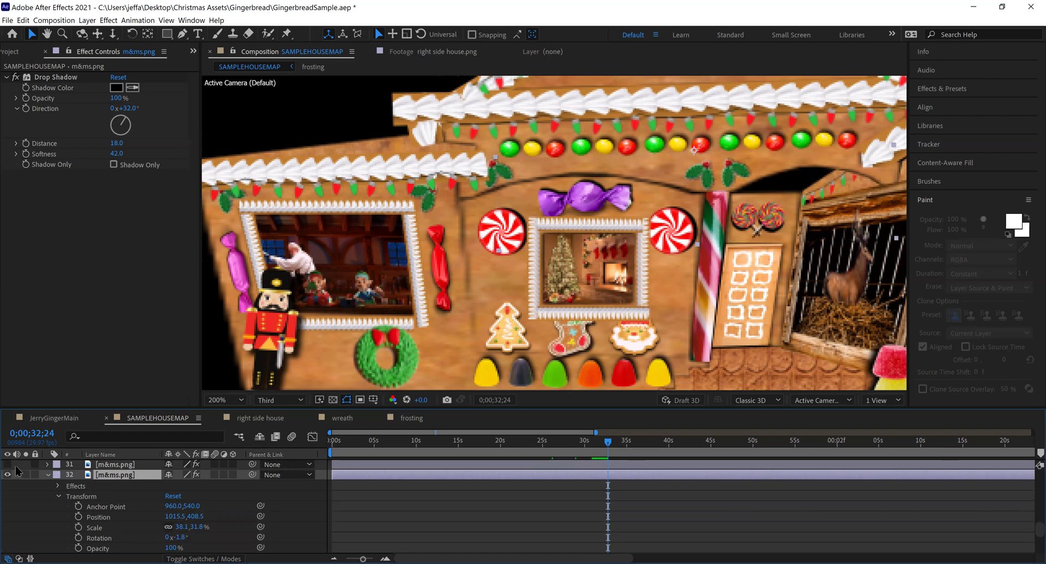
left_click(58, 497)
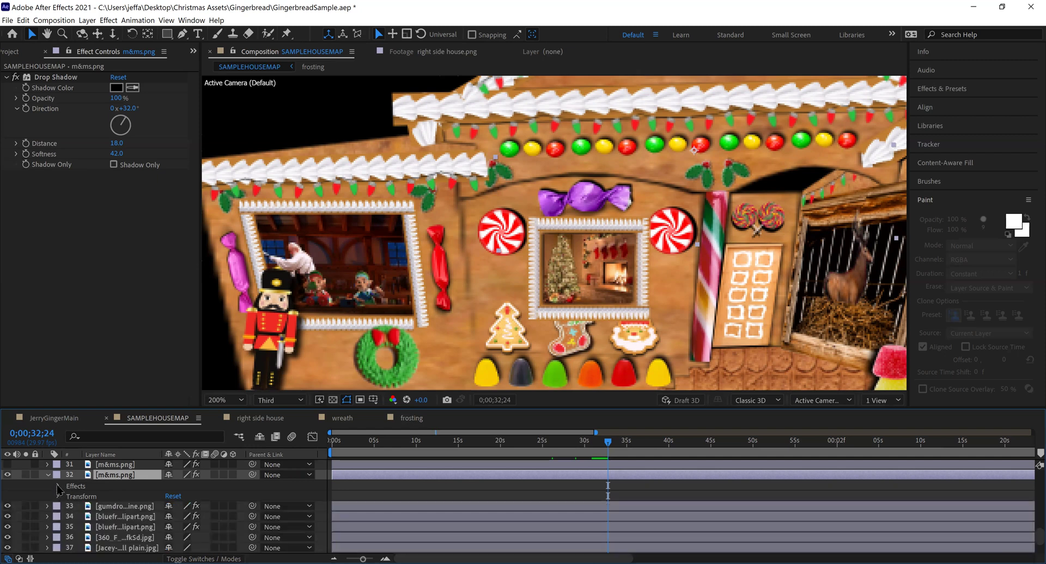
left_click(58, 486)
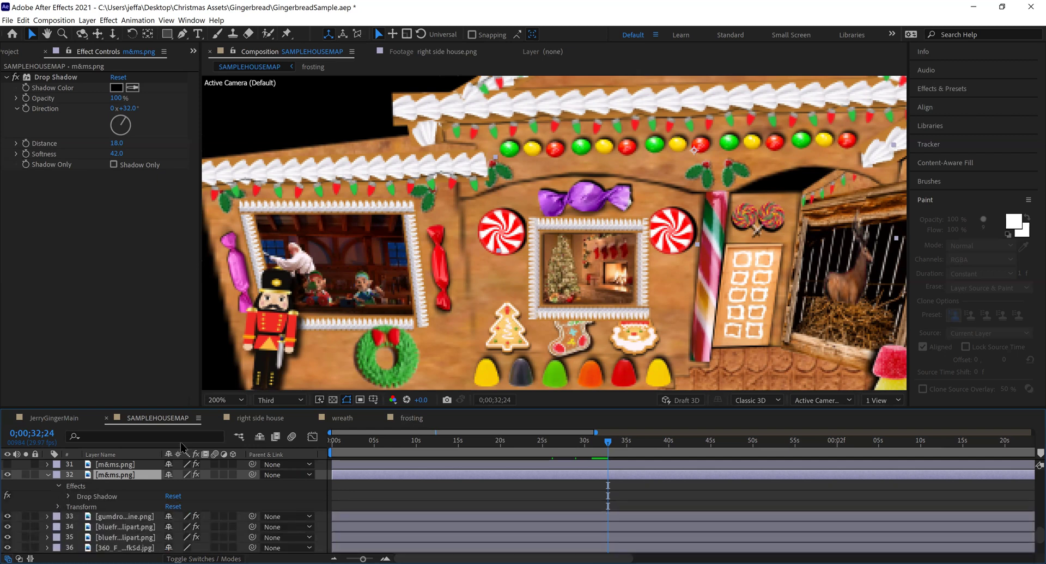
left_click(58, 486)
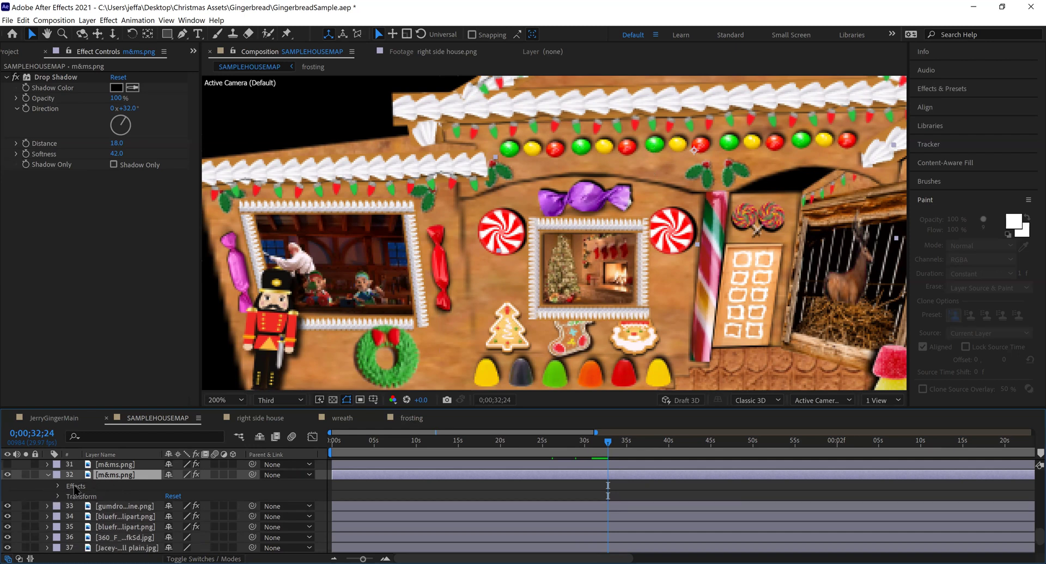
left_click(47, 475)
Step: Open layer 31's Glow effect (radius 100.0, intensity 2.8) and turn on its visibility
left_click(47, 465)
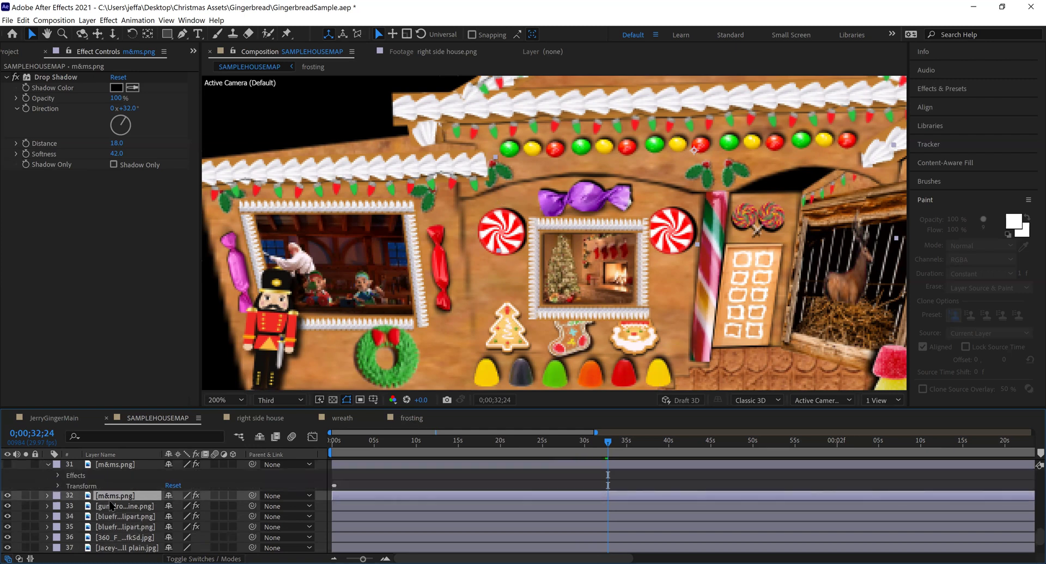
left_click(58, 475)
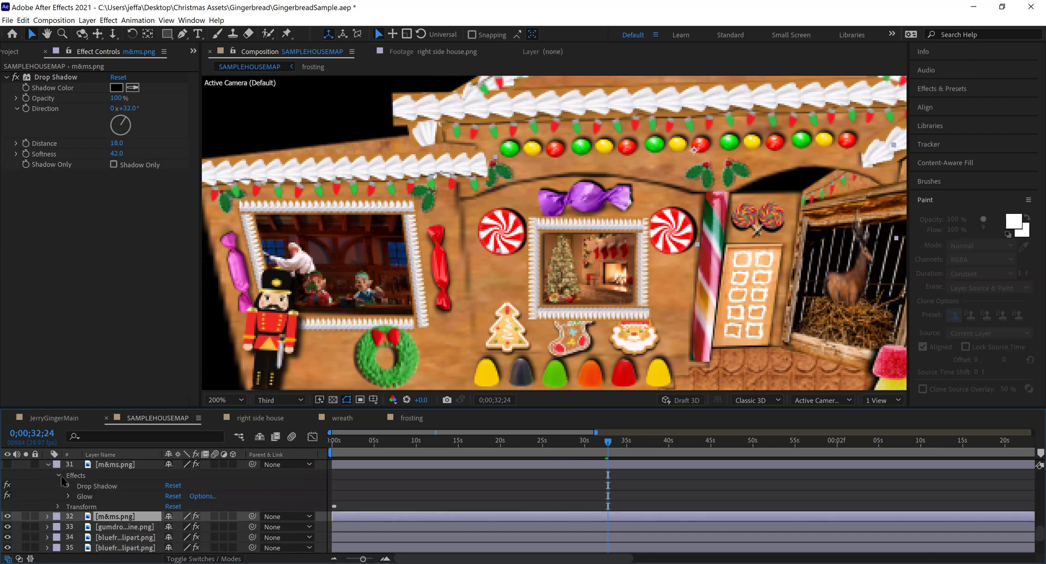
left_click(84, 496)
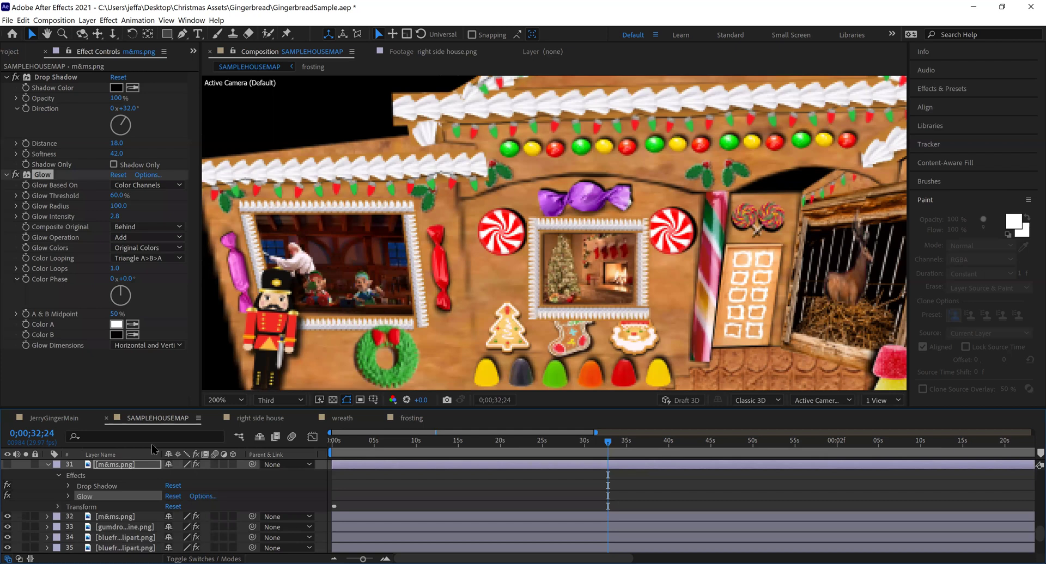
scroll(8, 506, "up", 1)
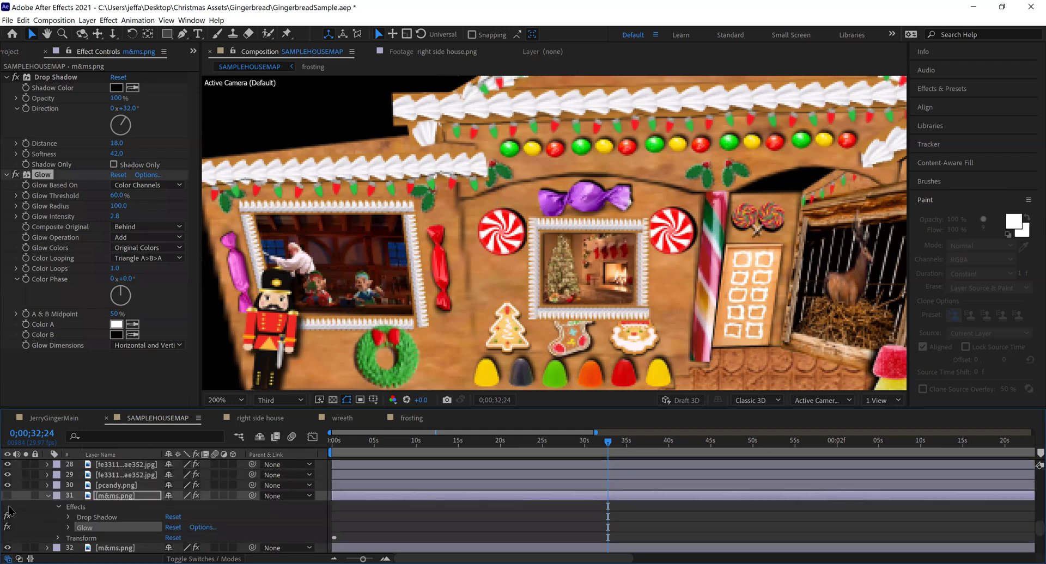
left_click(8, 496)
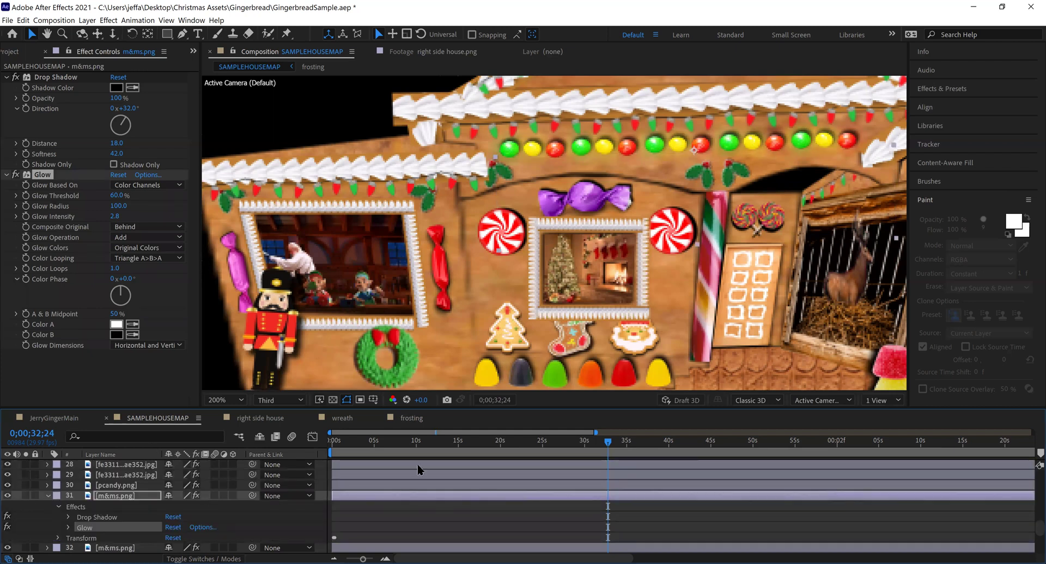
left_click_drag(608, 443, 603, 445)
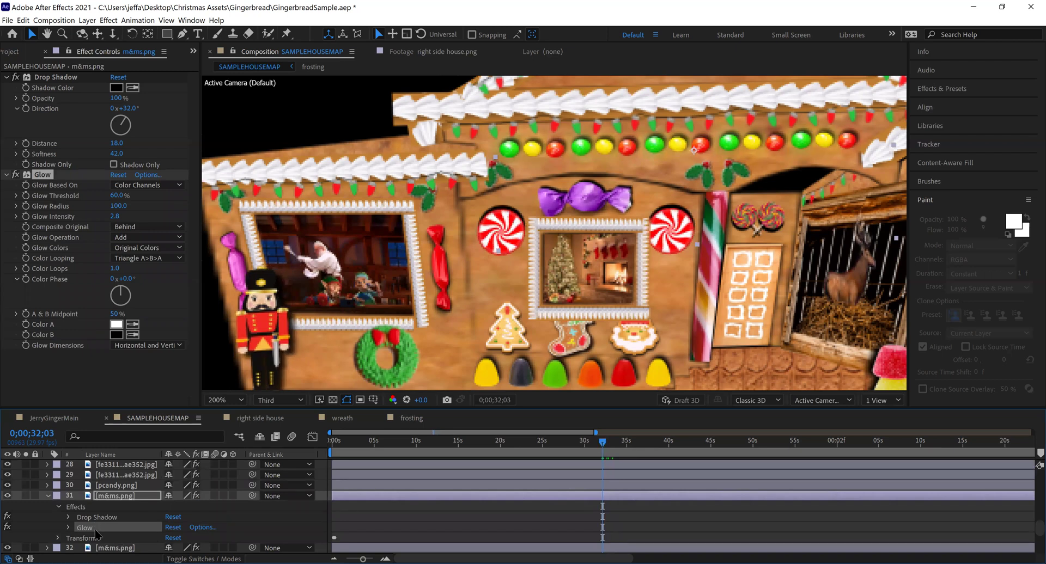
Step: Reveal layer 31's Opacity loopOut("pingpong") expression and scrub through time to watch the flashing
scroll(96, 534, "down", 1)
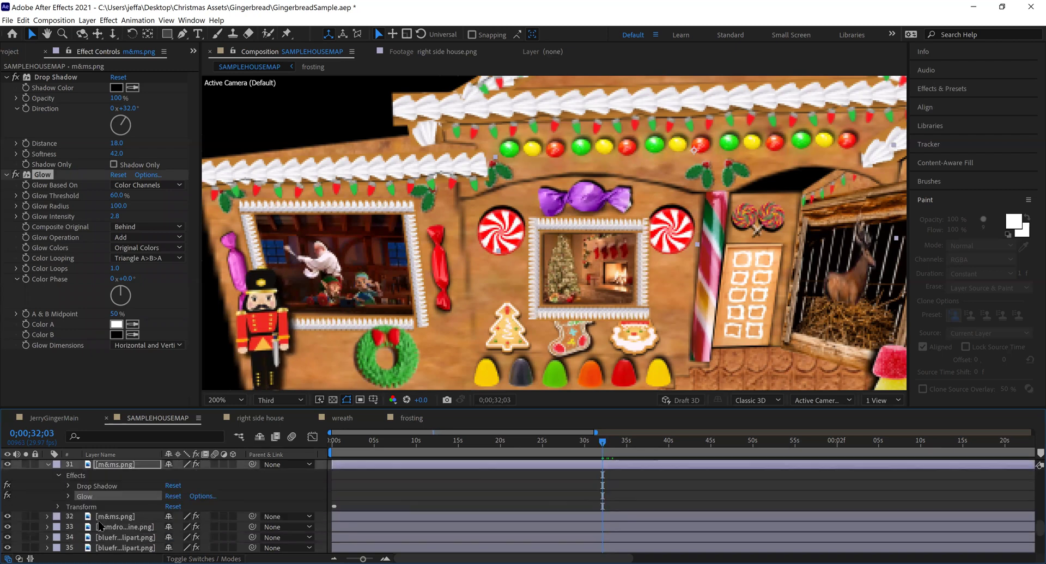
left_click(58, 507)
scroll(169, 528, "down", 1)
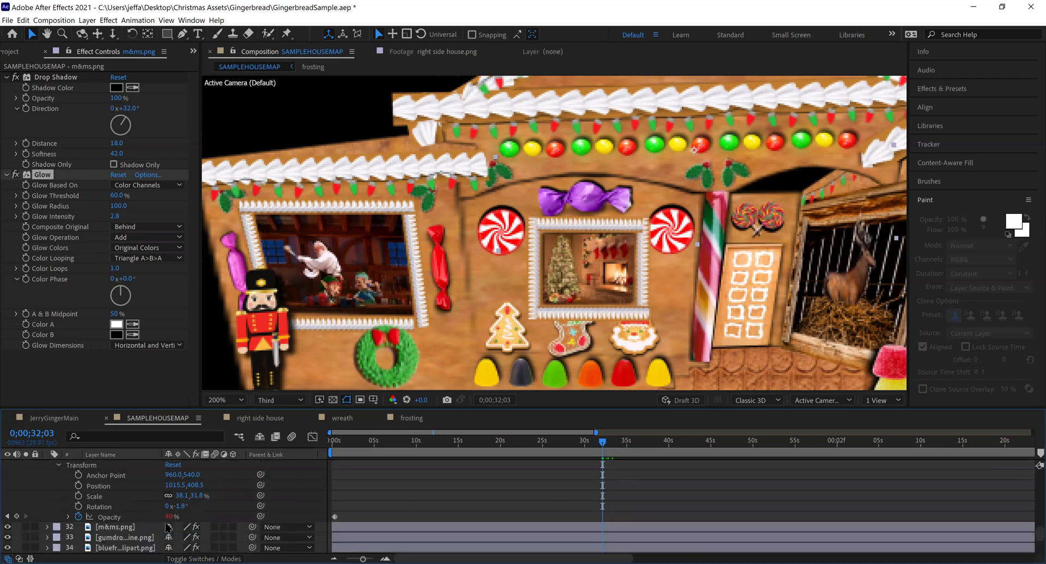
left_click(70, 517)
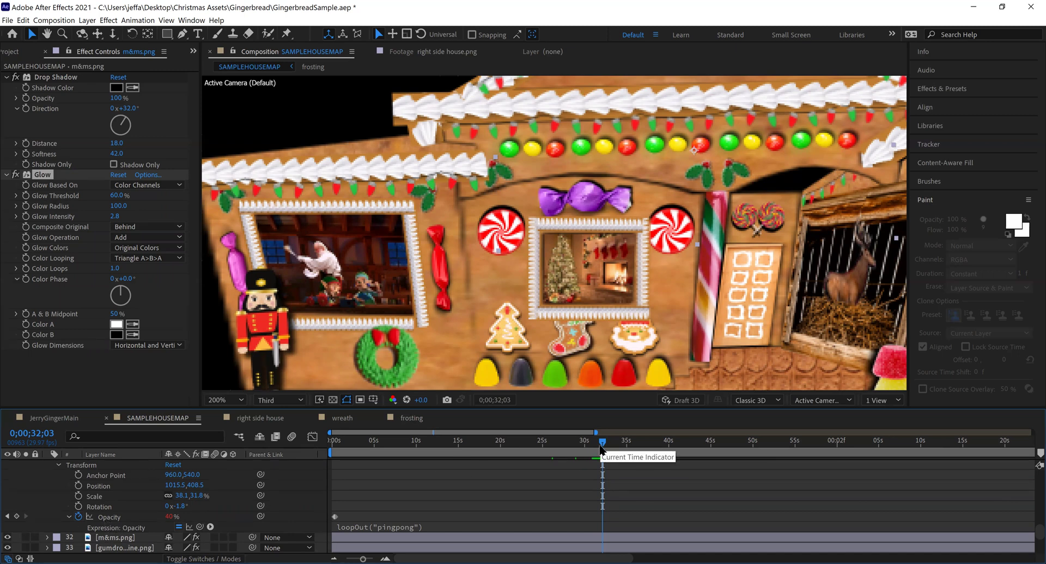
left_click_drag(602, 446, 609, 444)
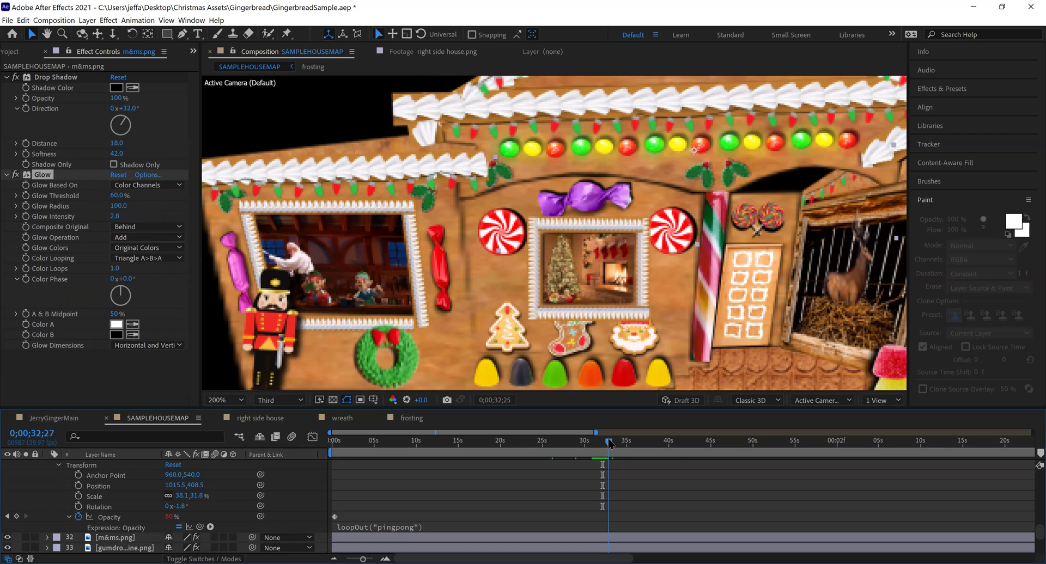
left_click_drag(609, 443, 628, 439)
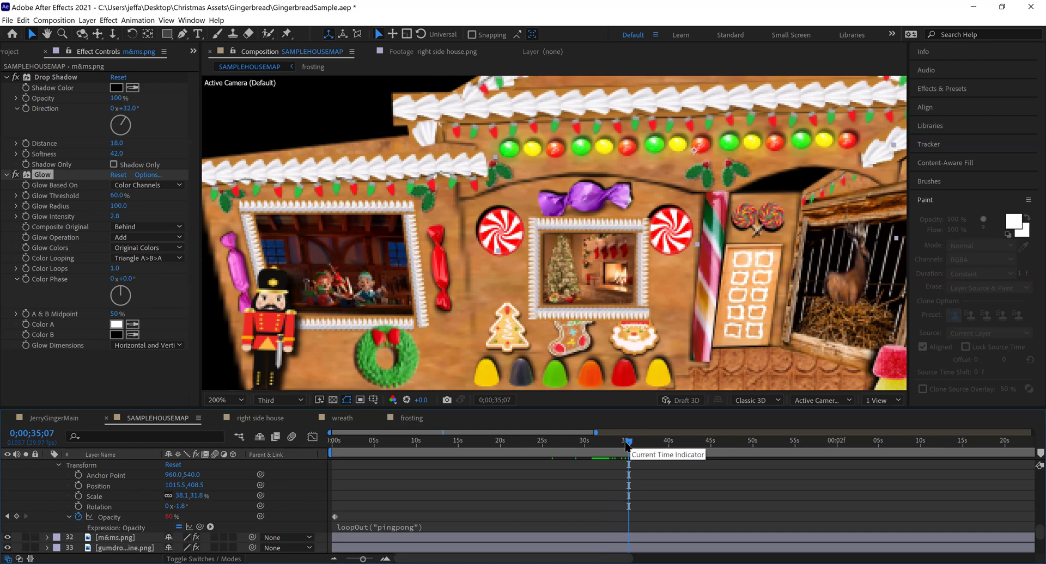
left_click_drag(628, 442, 600, 442)
key("space")
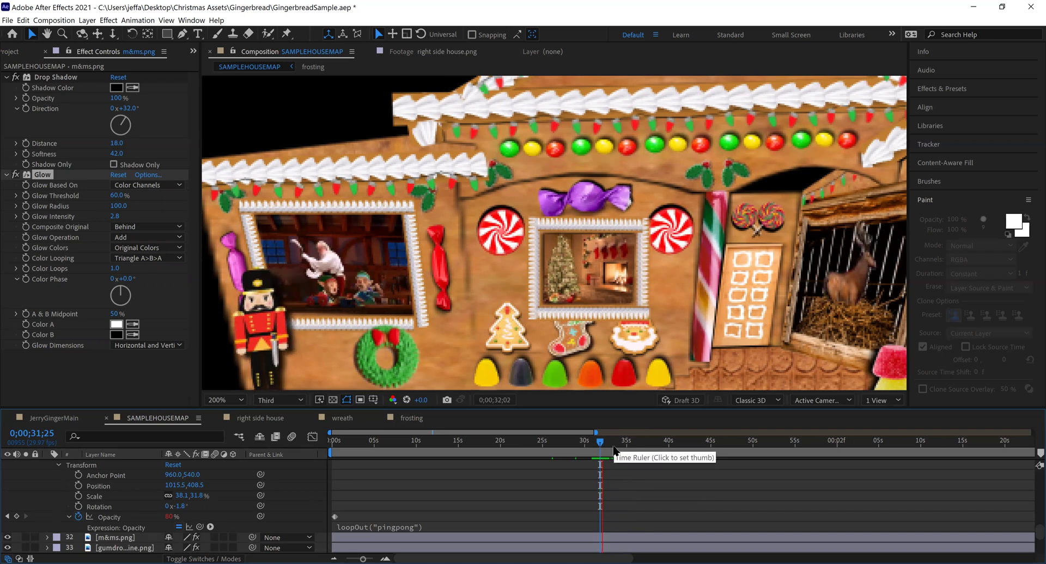